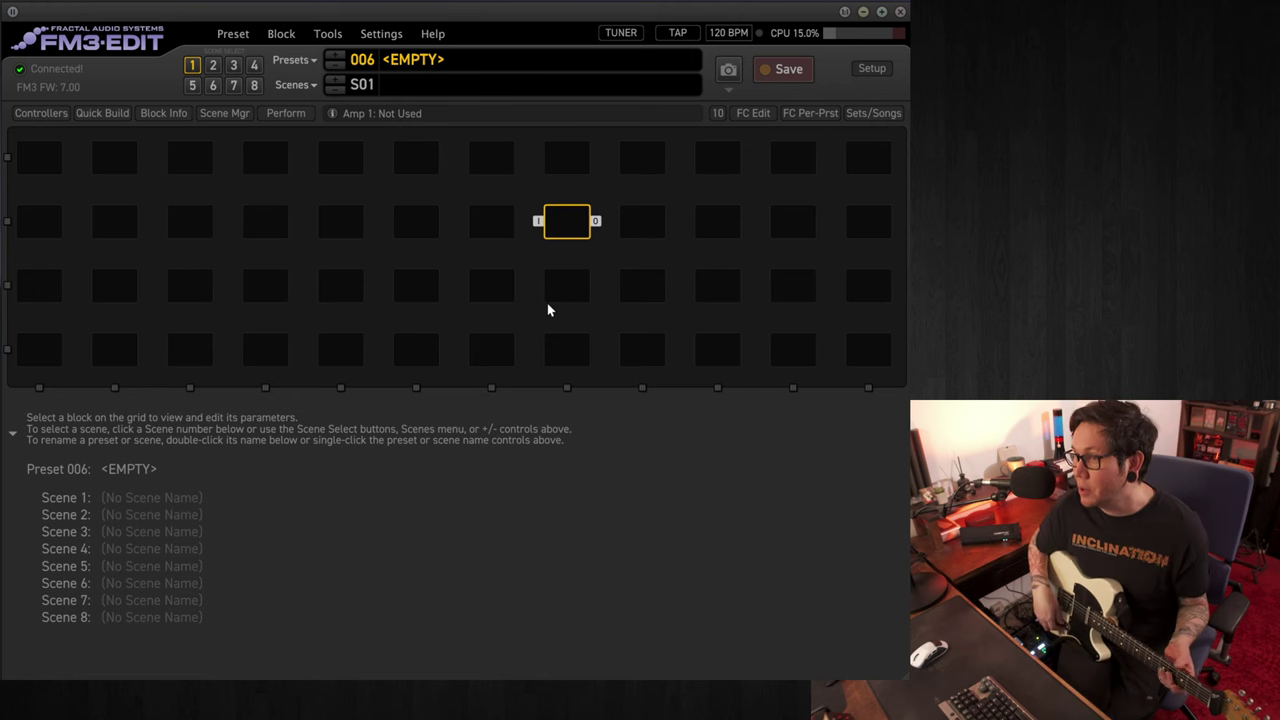
# - Place In 1, Comp 1, Delay 1, Reverb and Out 1 along the main row of the grid
pyautogui.click(104, 113)
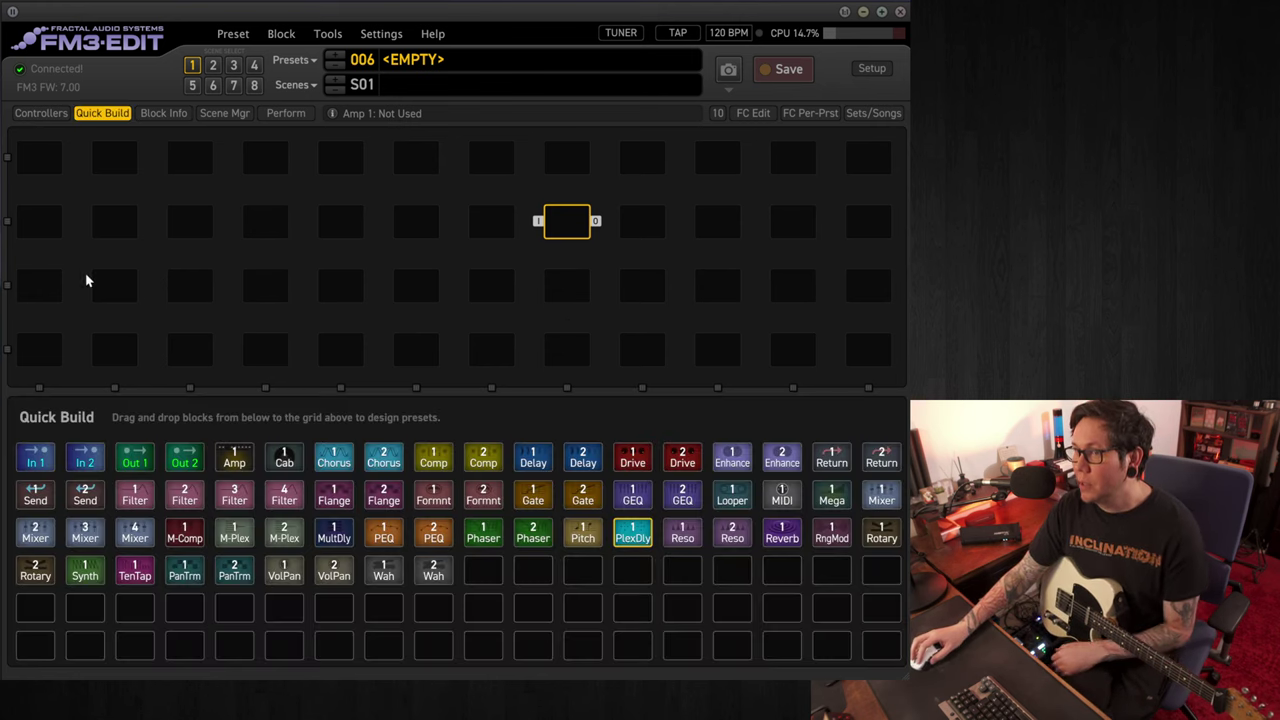
pyautogui.moveTo(35, 462); pyautogui.dragTo(40, 226)
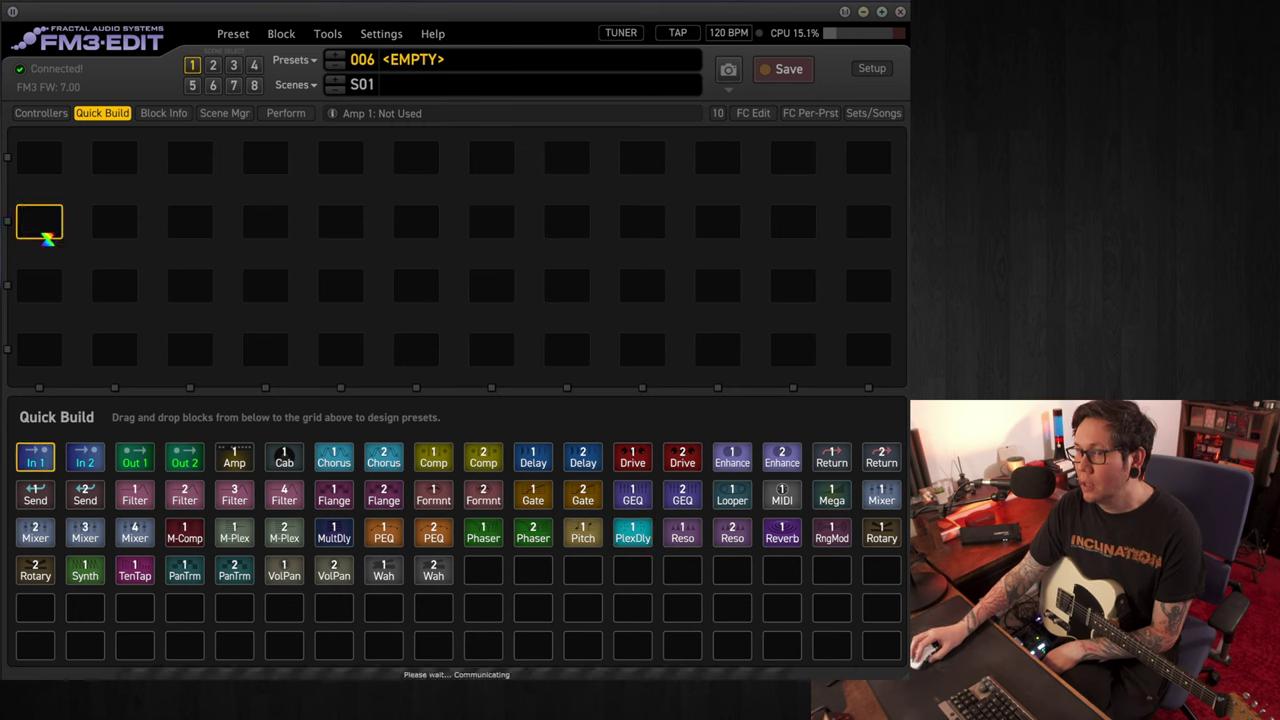
pyautogui.moveTo(134, 462); pyautogui.dragTo(868, 222)
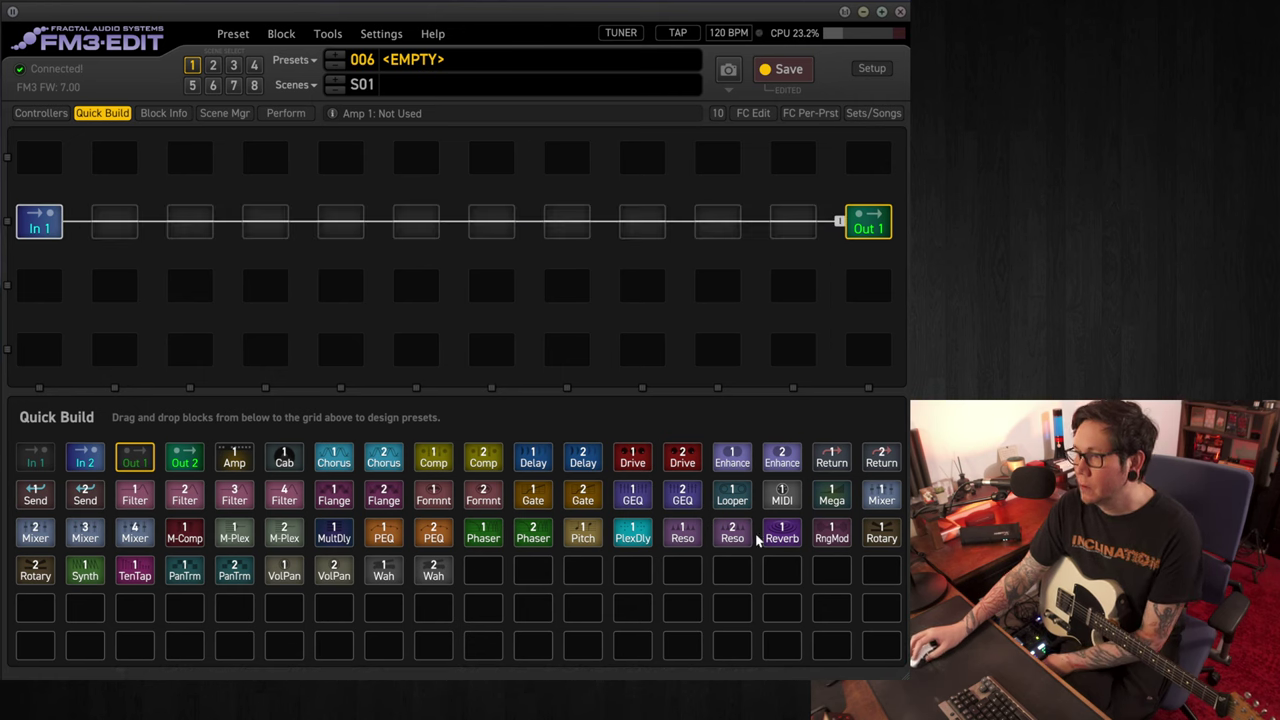
pyautogui.moveTo(782, 535); pyautogui.dragTo(626, 240)
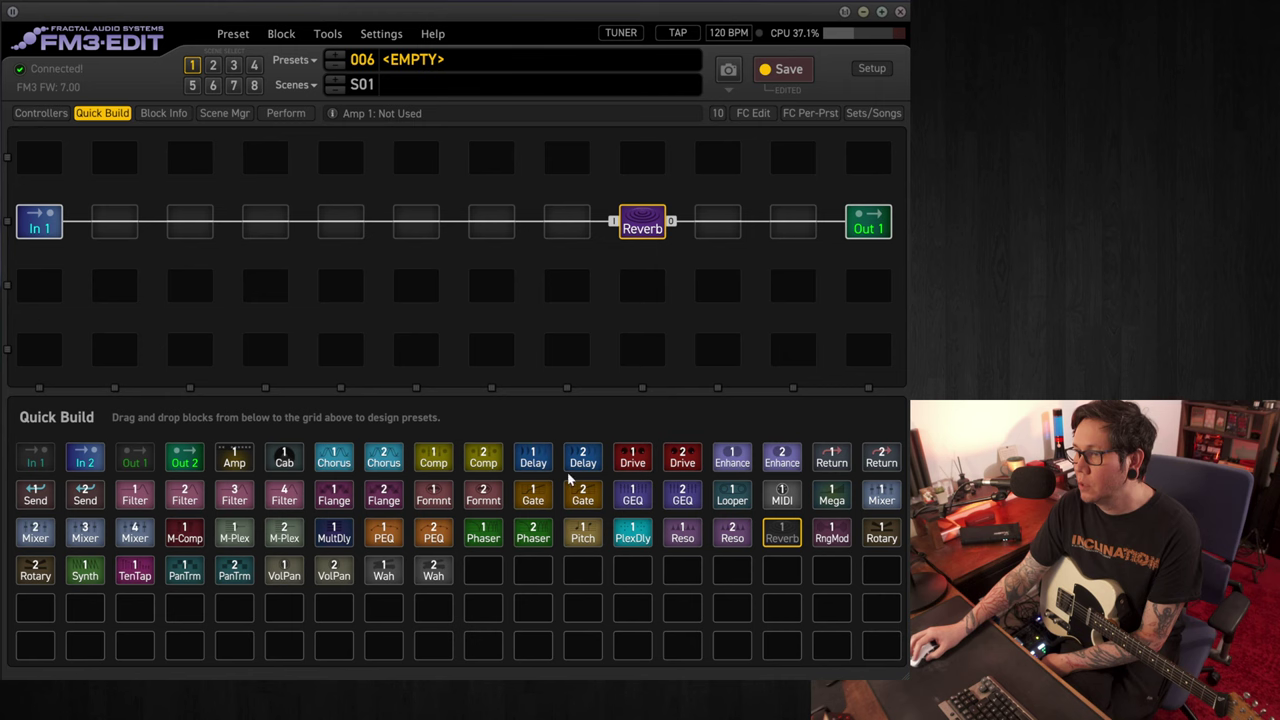
pyautogui.moveTo(536, 461); pyautogui.dragTo(567, 226)
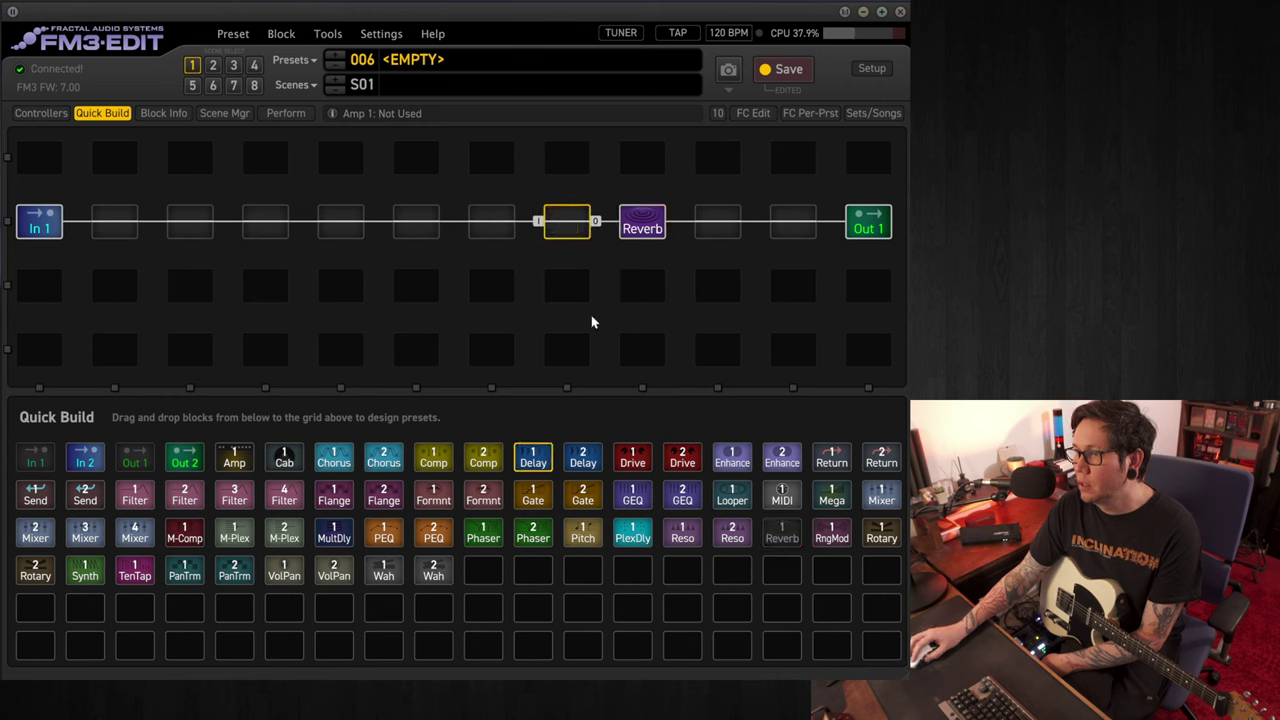
pyautogui.moveTo(437, 460); pyautogui.dragTo(129, 230)
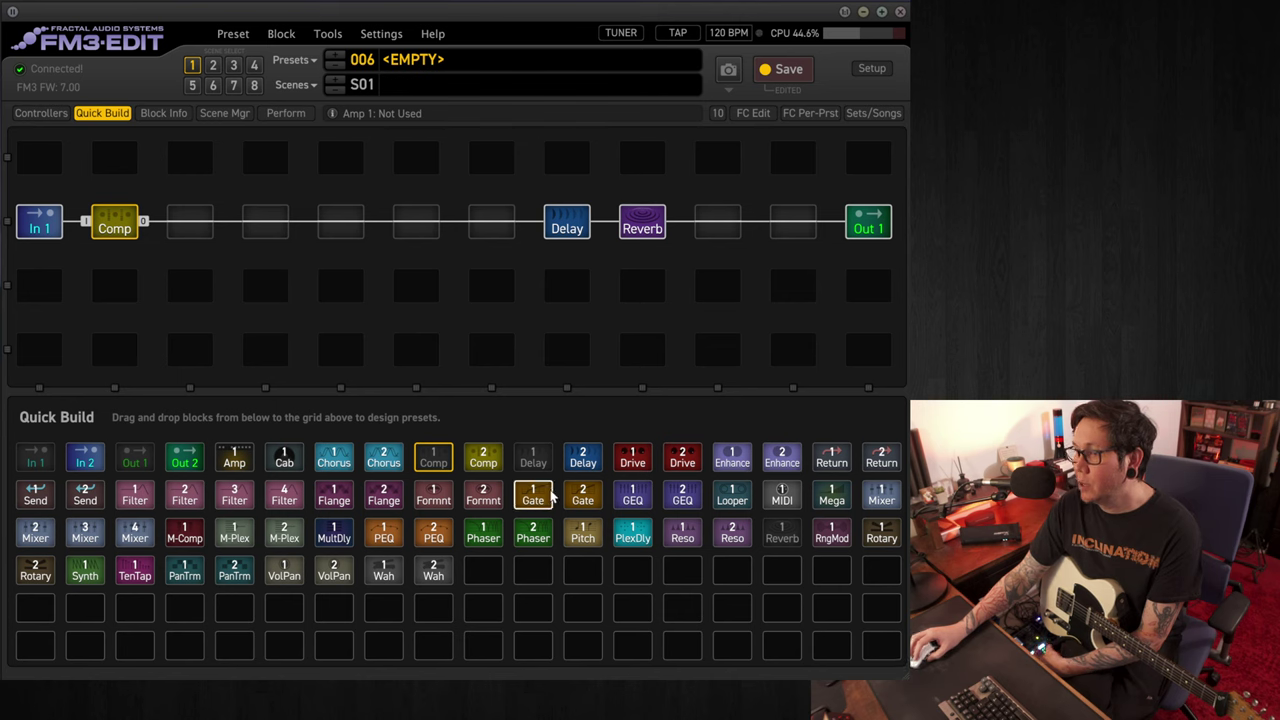
# - Add PlexDly, Delay 2 and PanTrm from left to right on the row above
pyautogui.moveTo(184, 570); pyautogui.dragTo(583, 168)
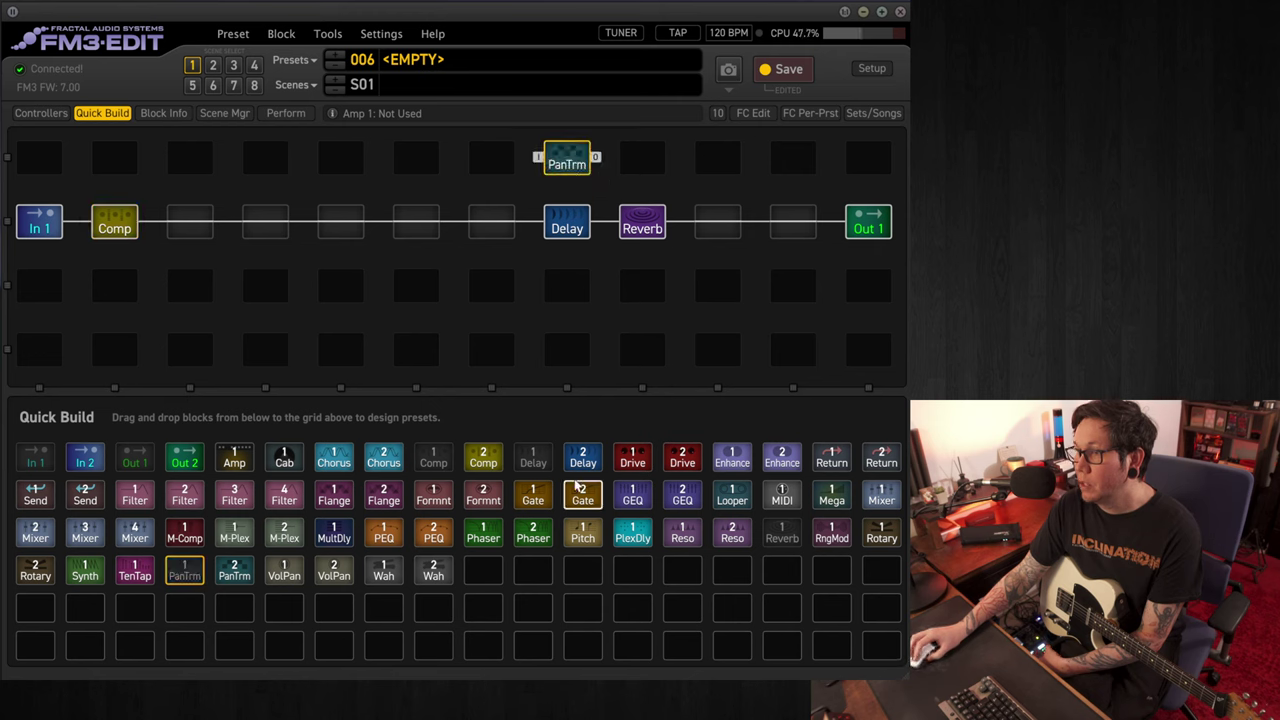
pyautogui.moveTo(583, 460); pyautogui.dragTo(497, 172)
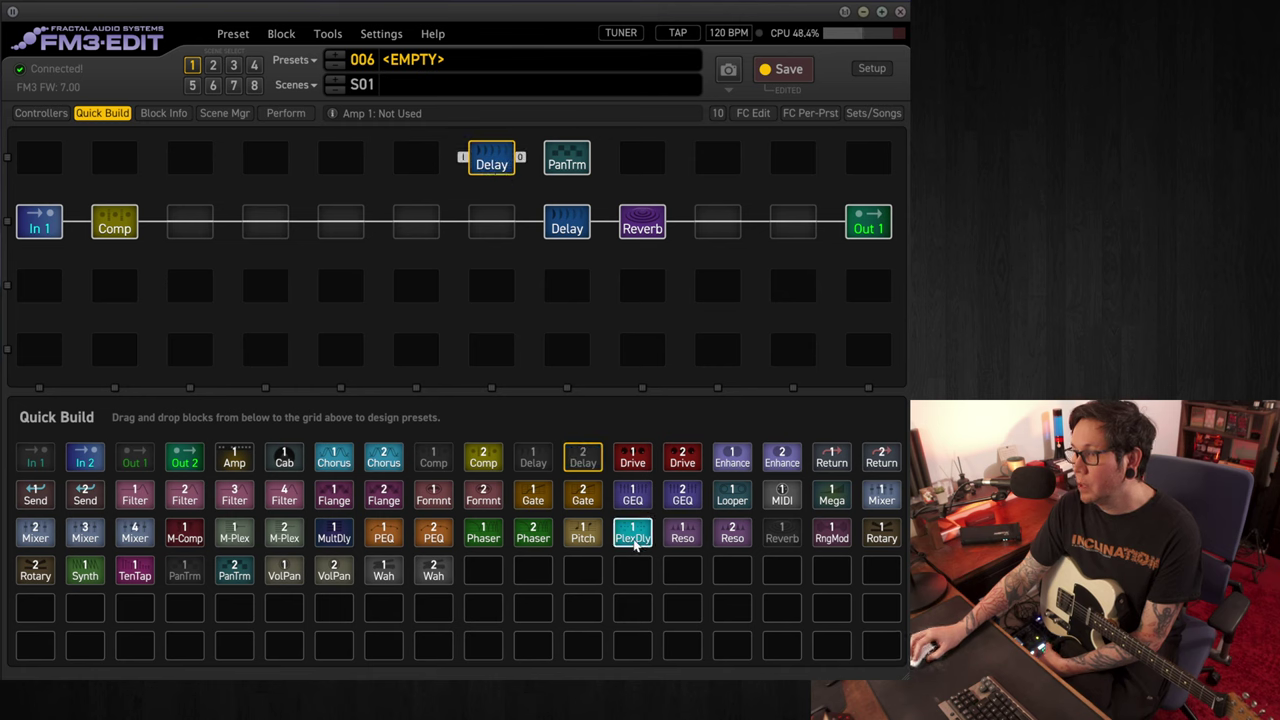
pyautogui.moveTo(638, 538); pyautogui.dragTo(421, 175)
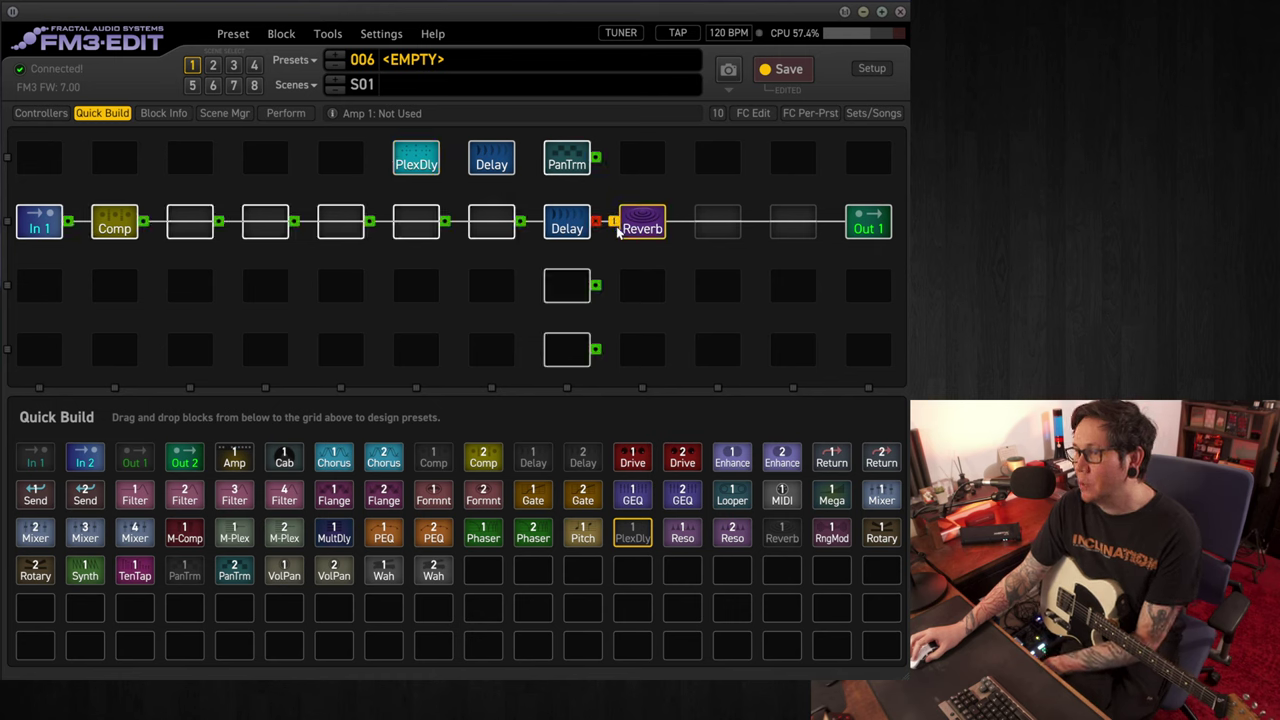
# - Cable the main line through PlexDly, Delay 2 and PanTrm into Reverb, then select Comp
pyautogui.click(593, 158)
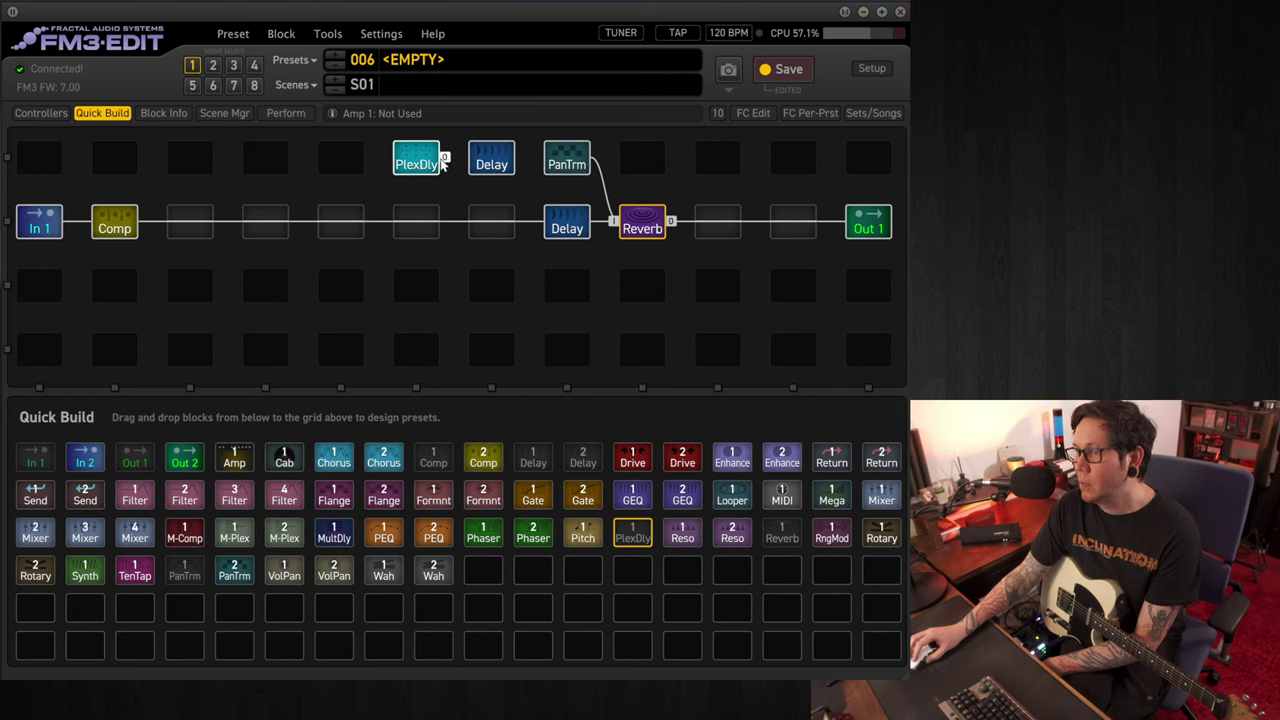
pyautogui.moveTo(540, 164); pyautogui.dragTo(541, 165)
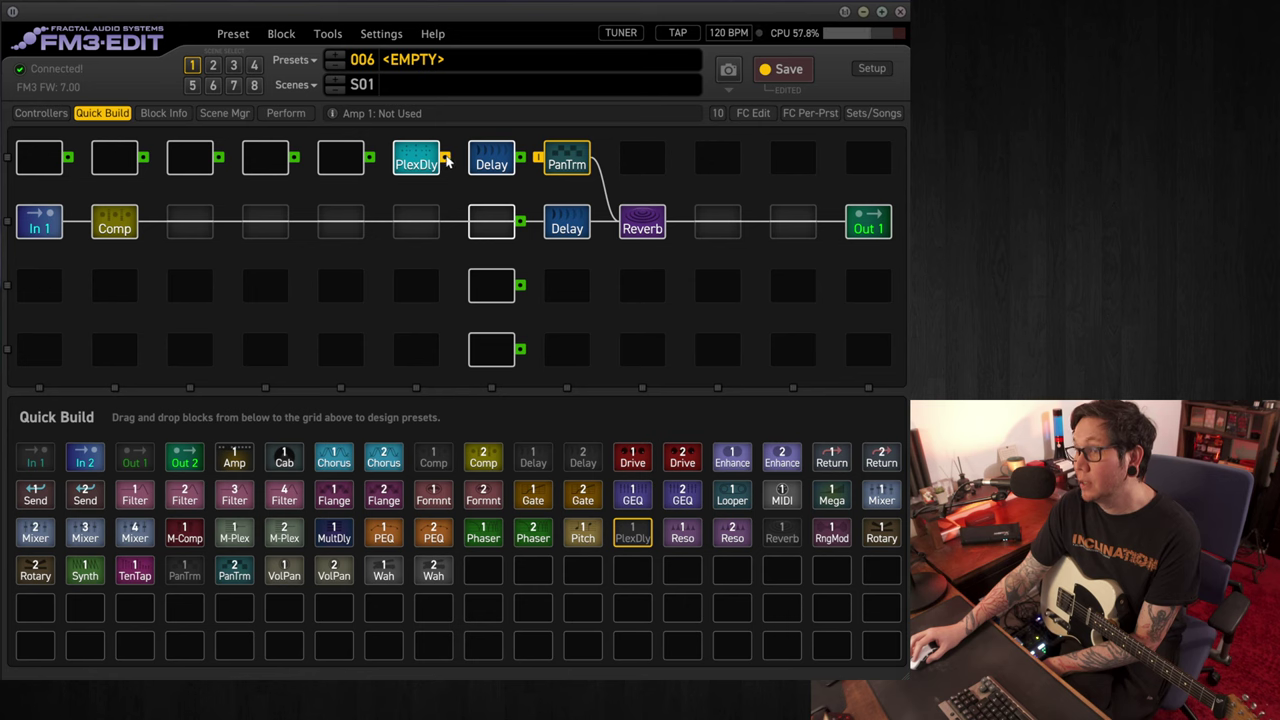
pyautogui.moveTo(447, 162); pyautogui.dragTo(444, 159)
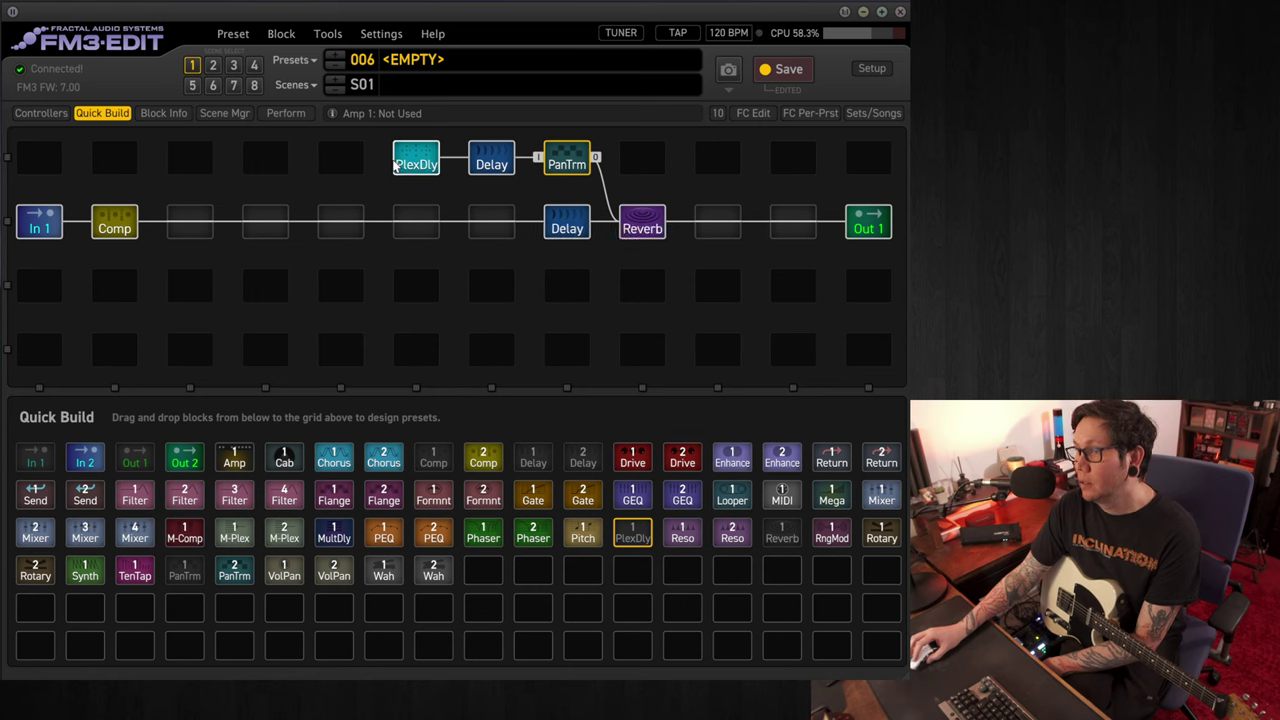
pyautogui.moveTo(389, 162); pyautogui.dragTo(390, 163)
pyautogui.moveTo(372, 222); pyautogui.dragTo(369, 218)
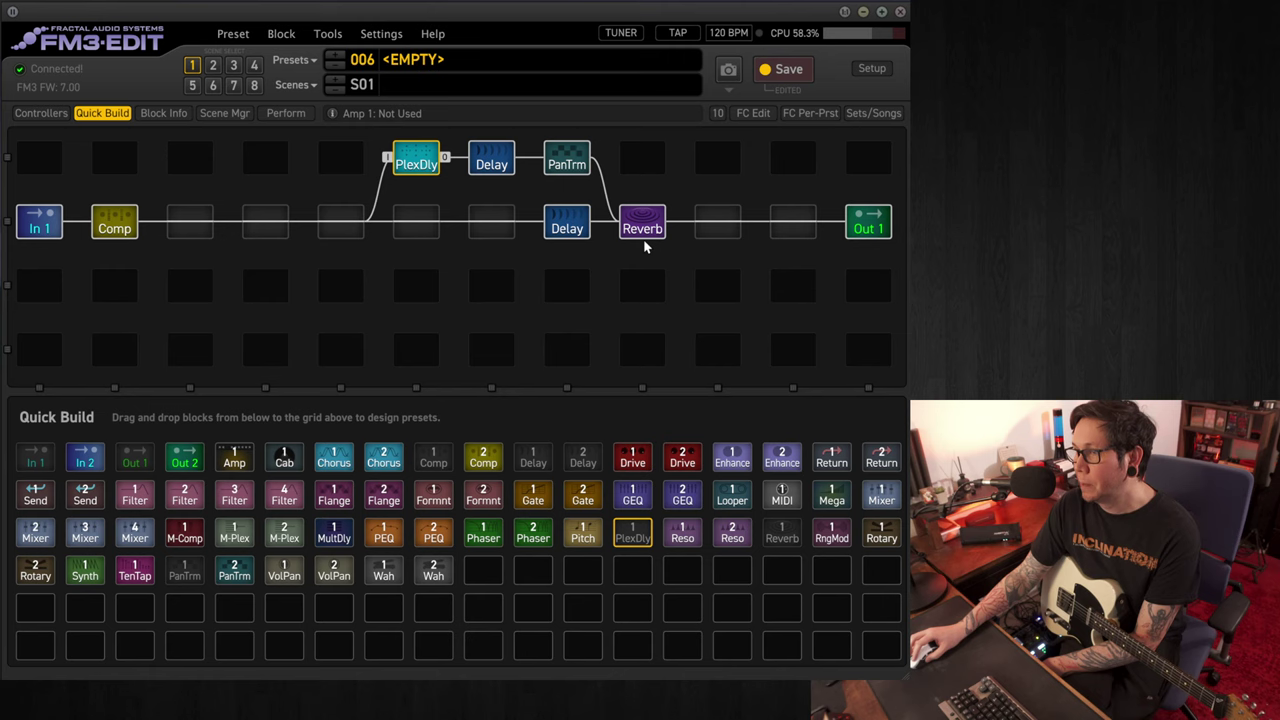
pyautogui.click(114, 222)
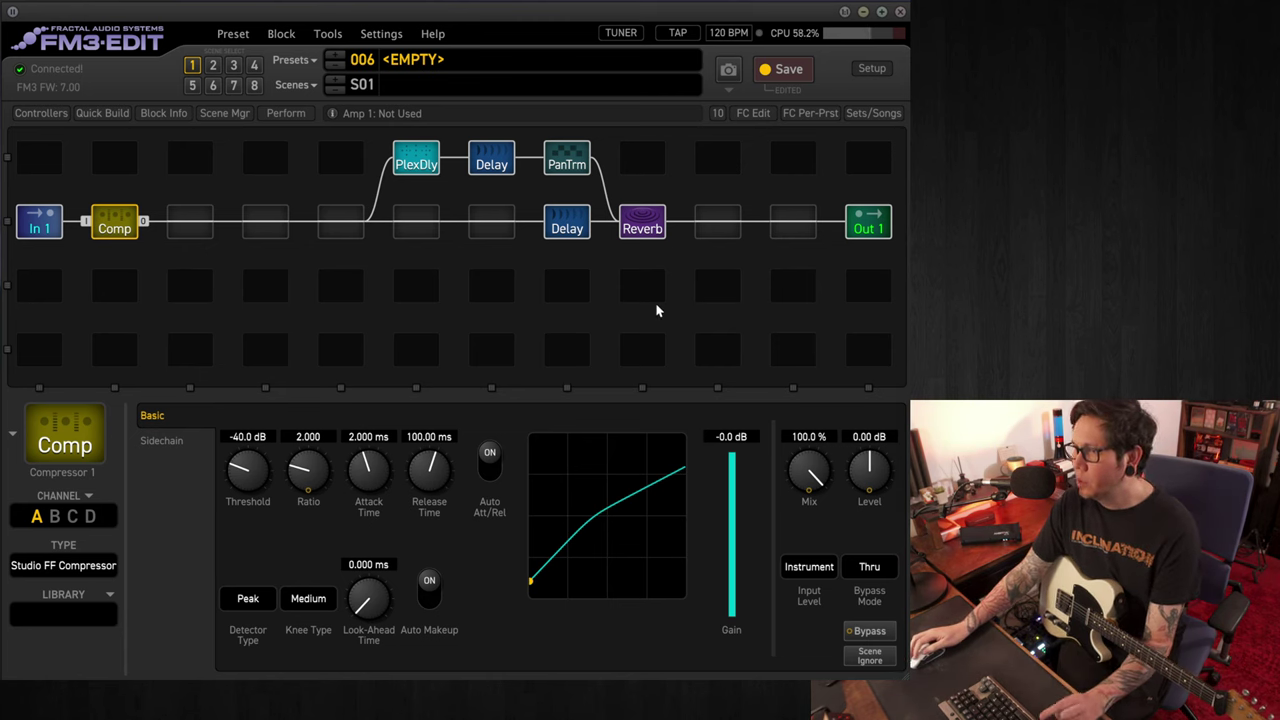
# - Inspect the upper Delay, PlexDly and lower Delay, ending on Reverb's Medium Room at 20% mix
pyautogui.click(492, 162)
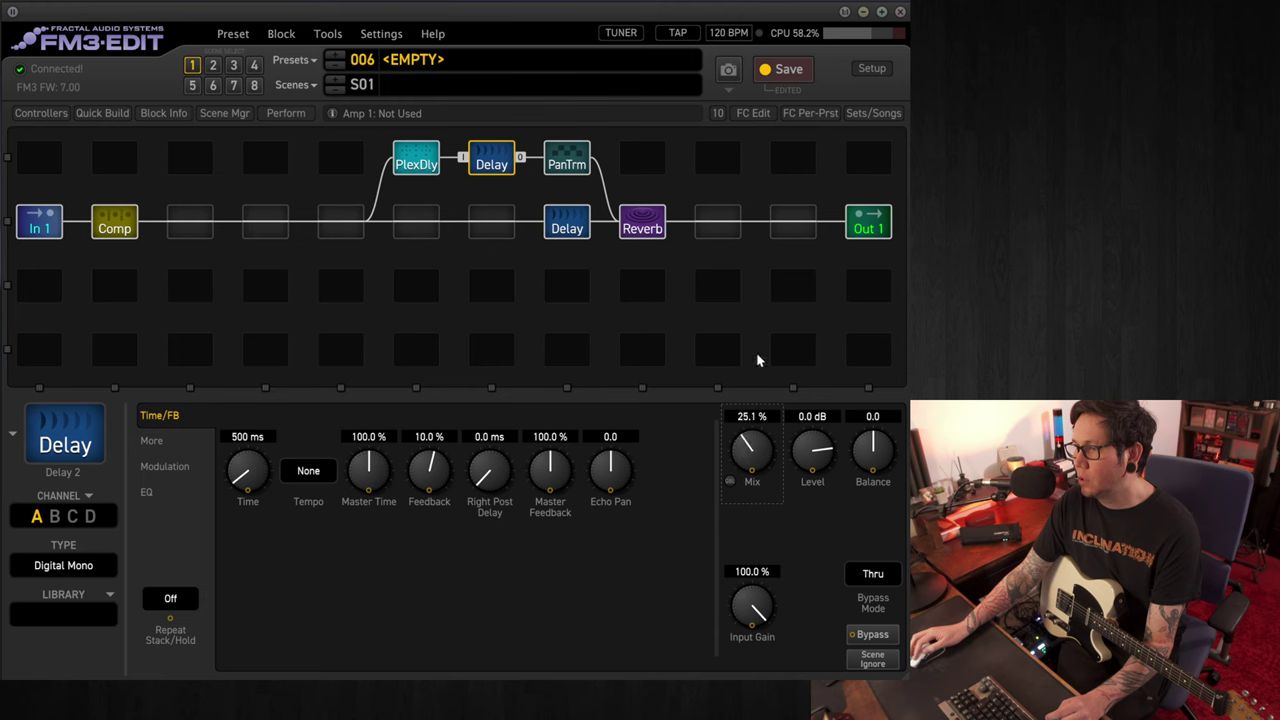
pyautogui.click(416, 160)
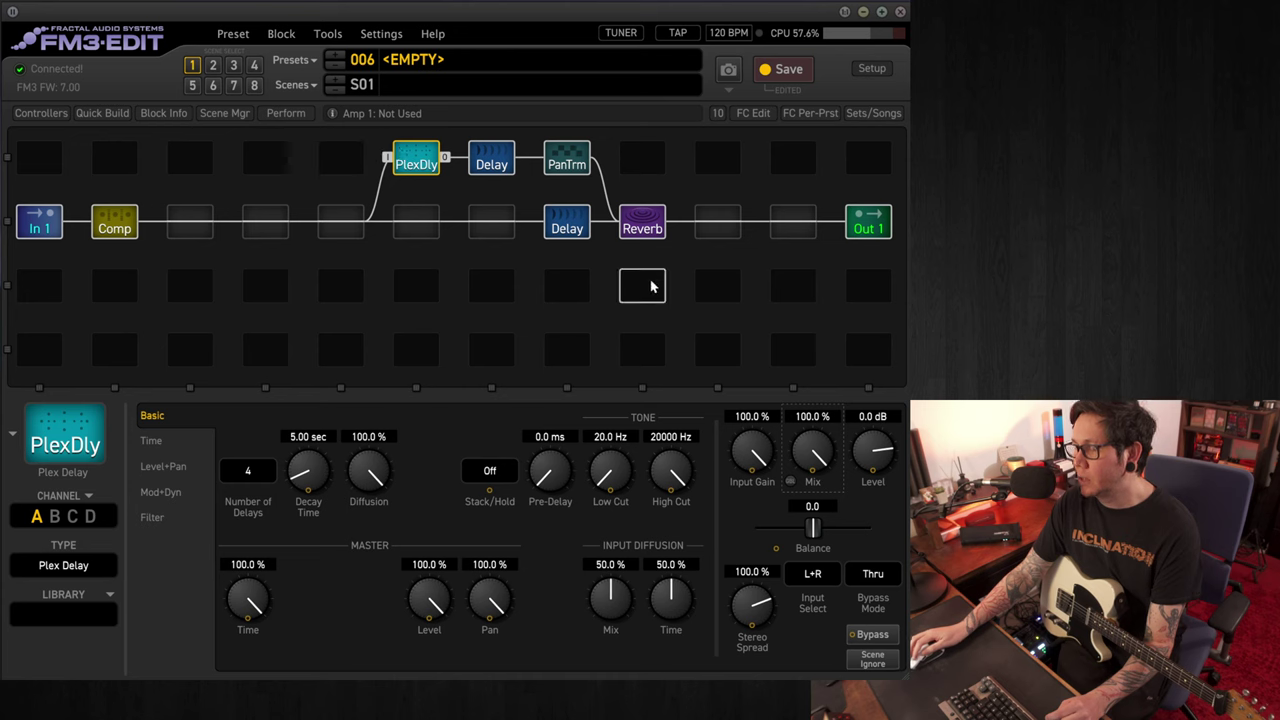
pyautogui.click(577, 229)
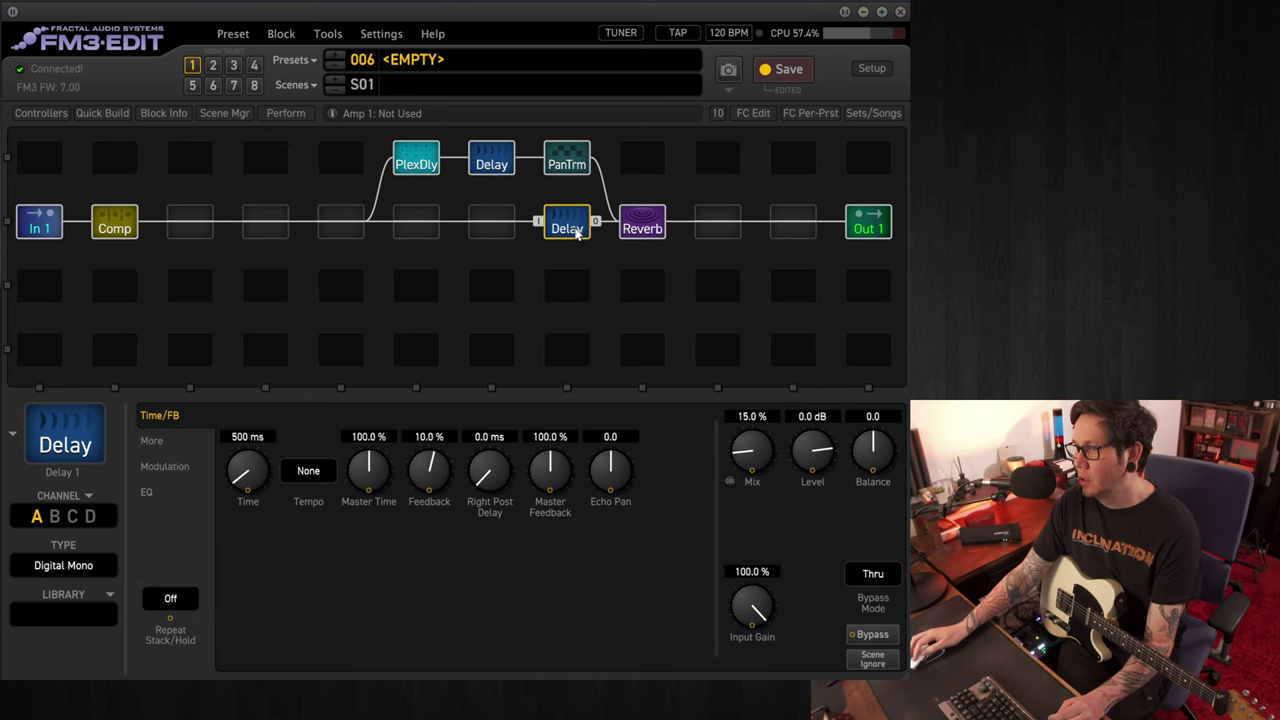
pyautogui.click(642, 224)
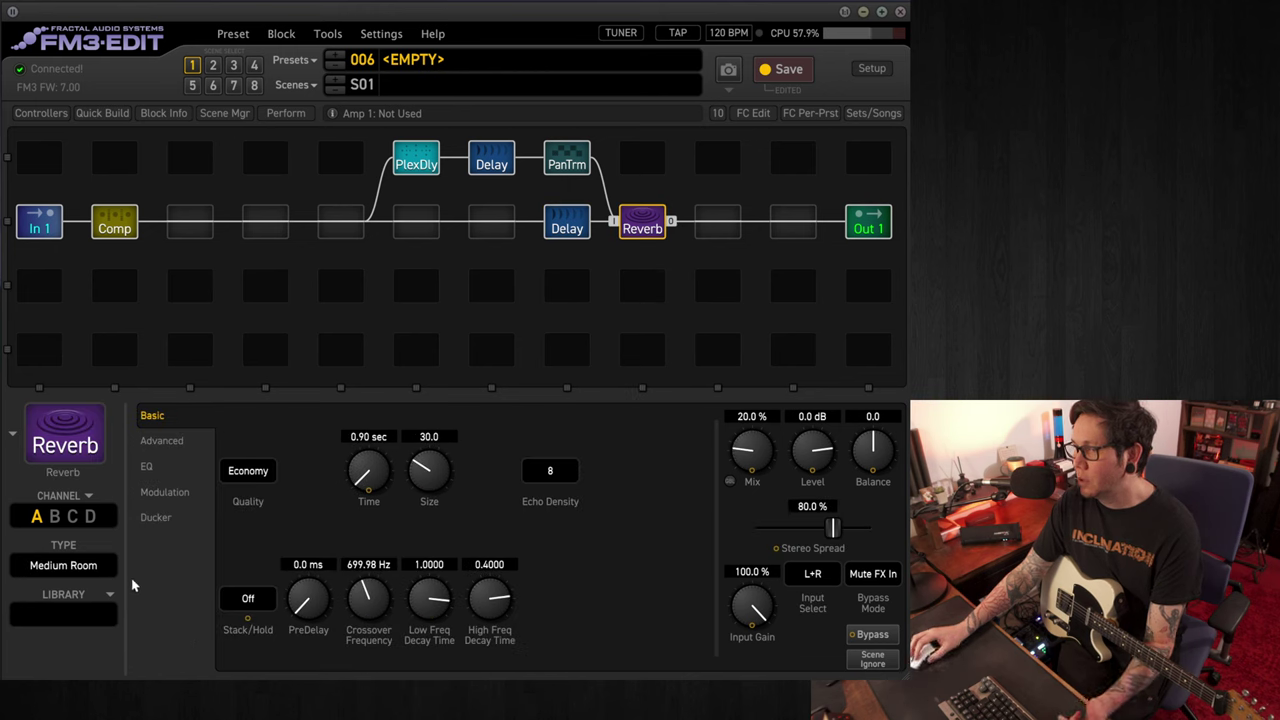
# - Make the reverb a Large Hall with a 6-second time and 35% mix
pyautogui.click(92, 566)
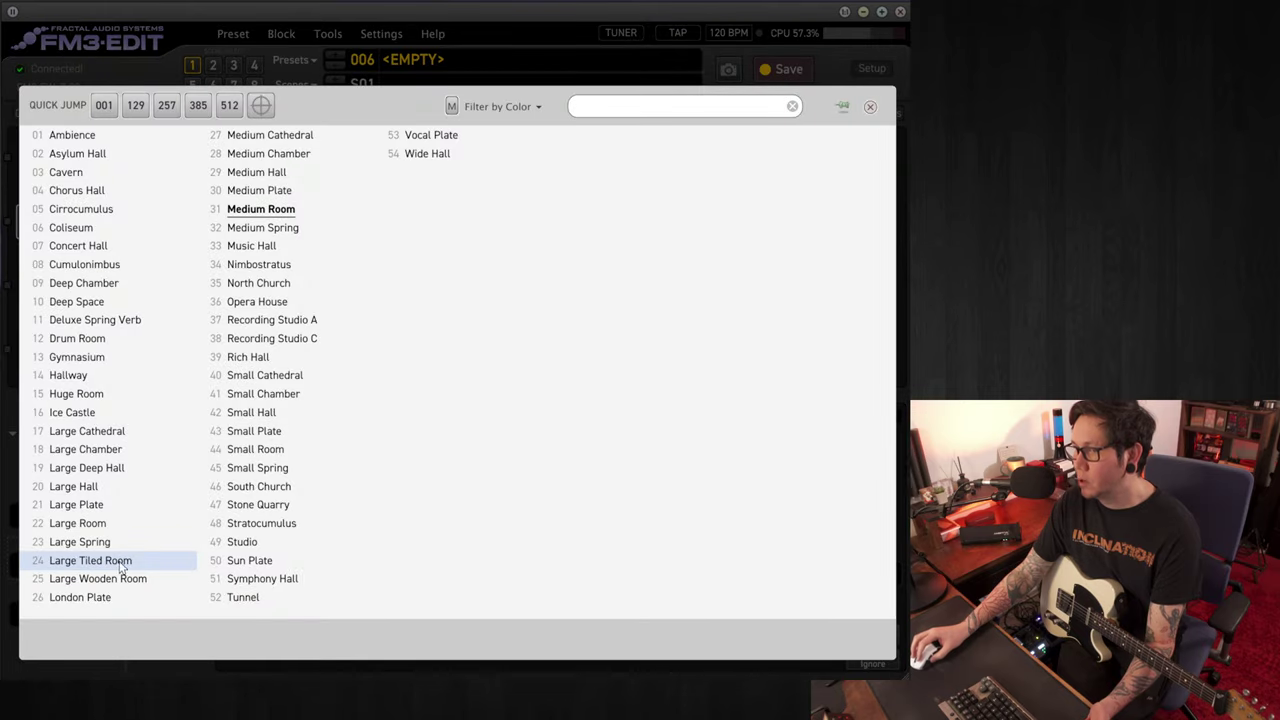
pyautogui.click(103, 487)
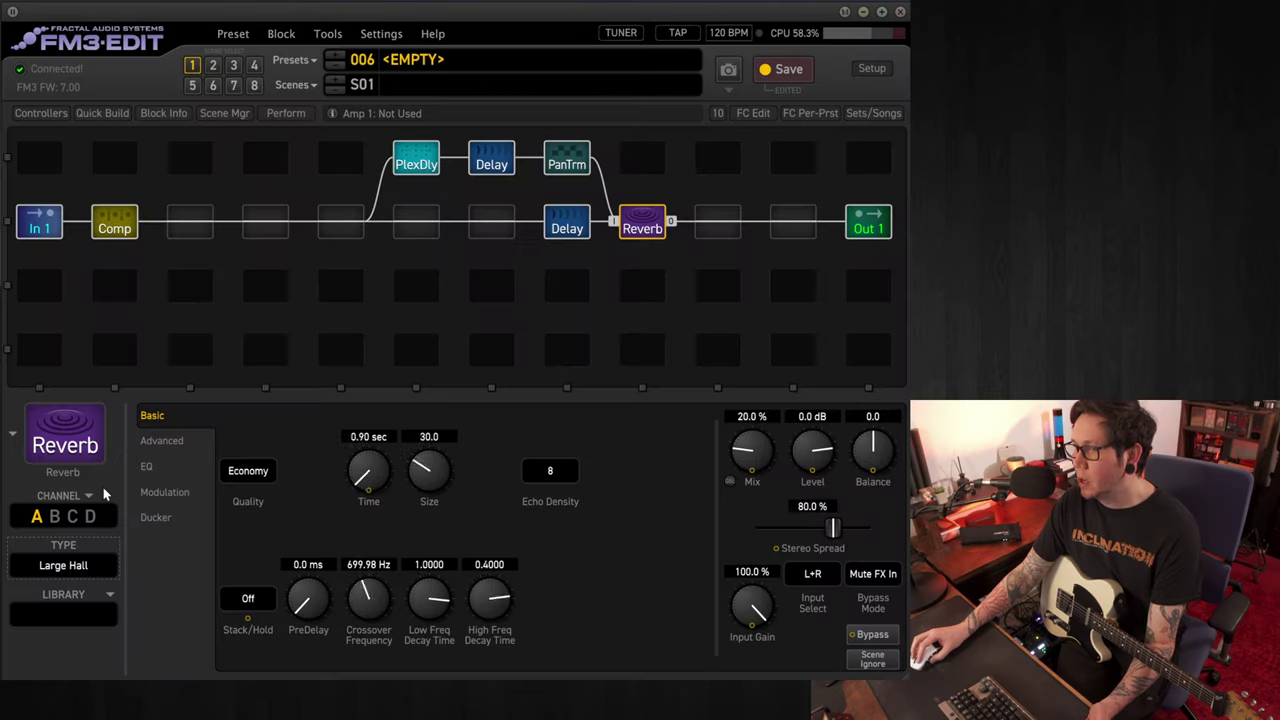
pyautogui.click(368, 436)
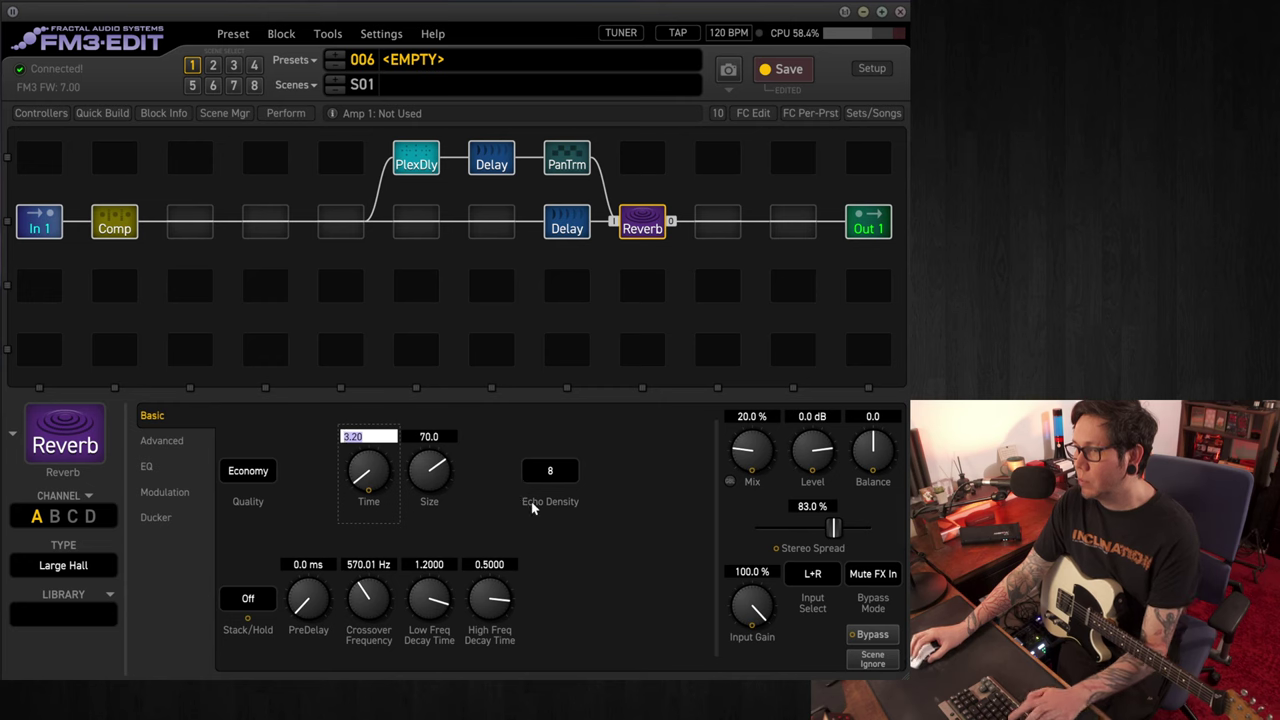
pyautogui.write('6')
pyautogui.press('Return')
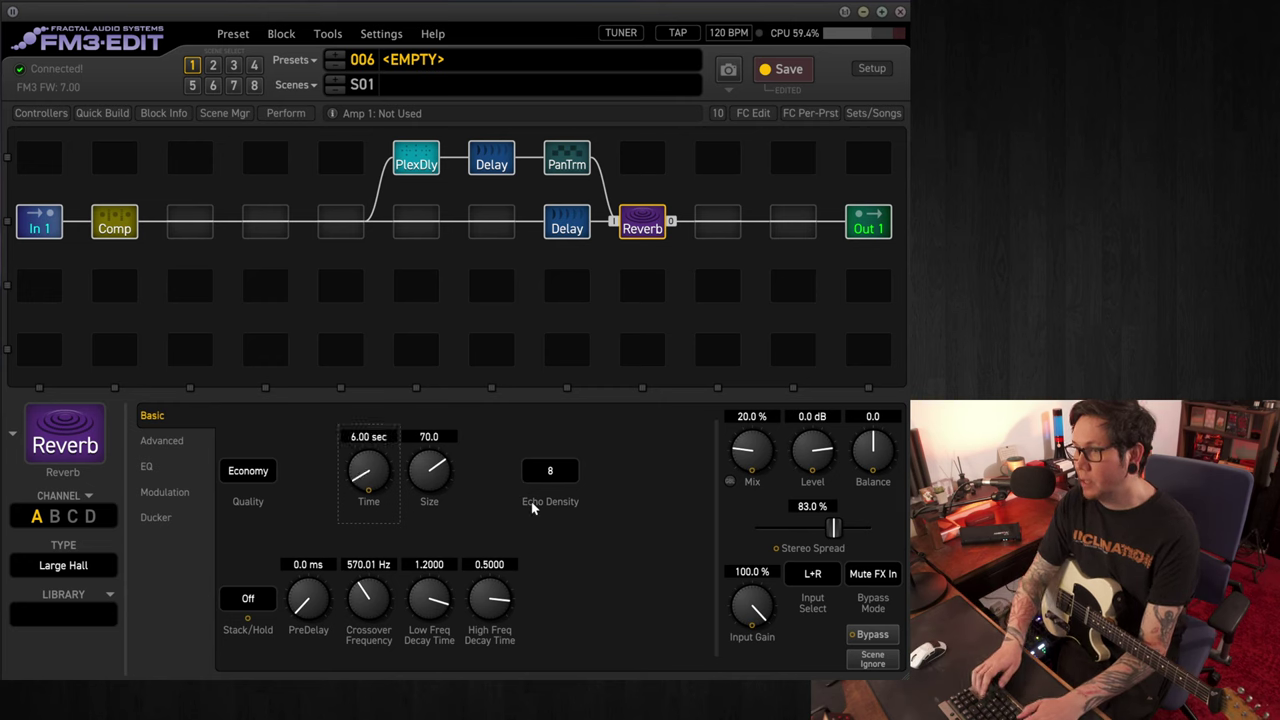
pyautogui.click(758, 415)
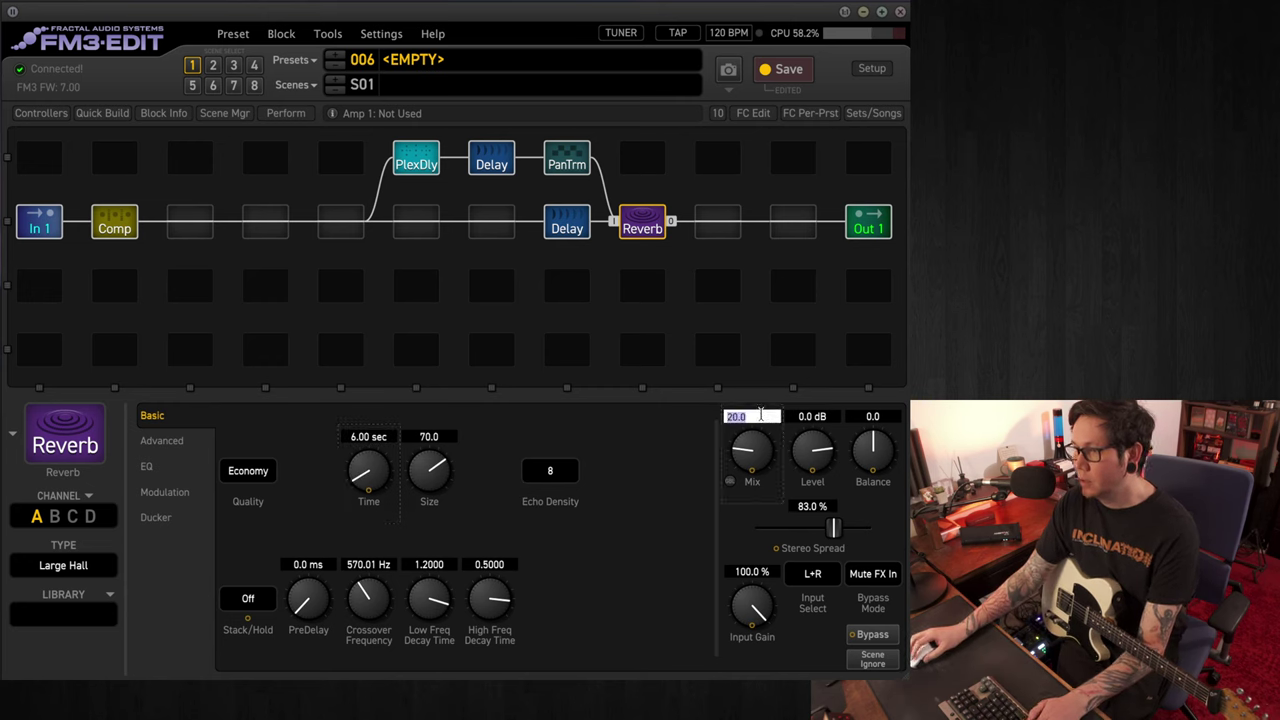
pyautogui.write('35')
pyautogui.press('Return')
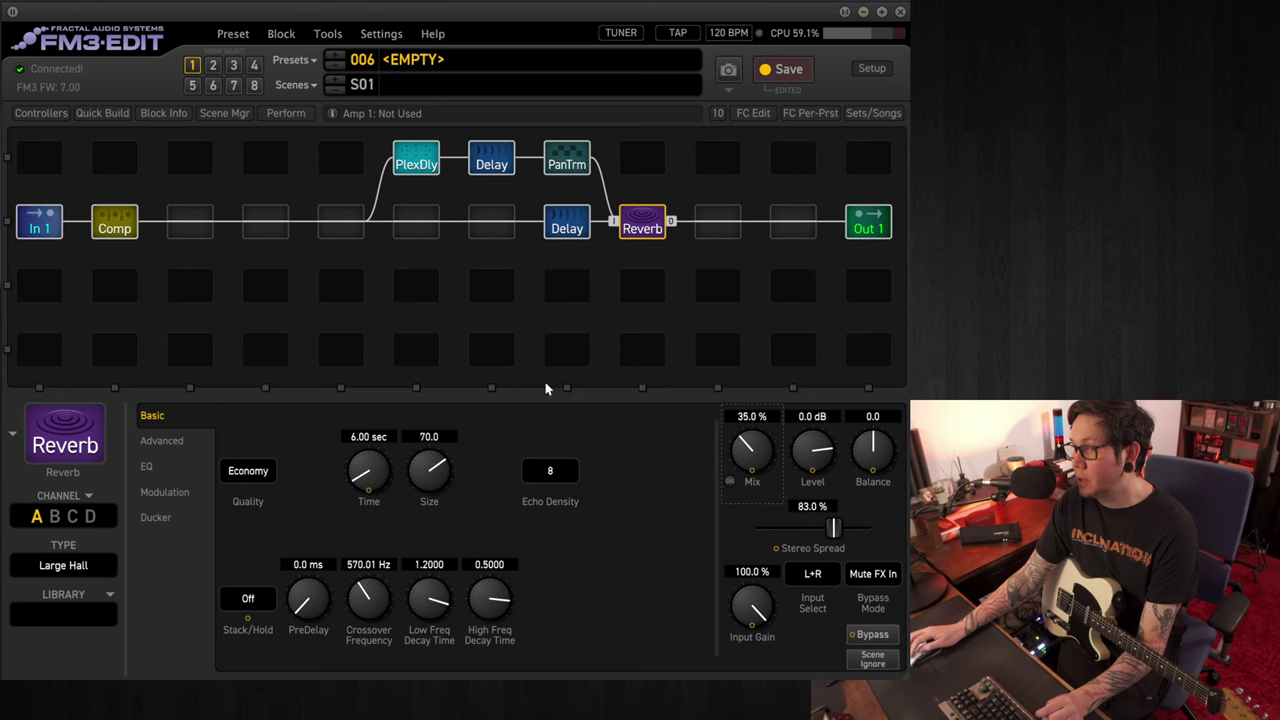
# - Set the reverb's EQ low cut frequency to 150 Hz
pyautogui.click(147, 467)
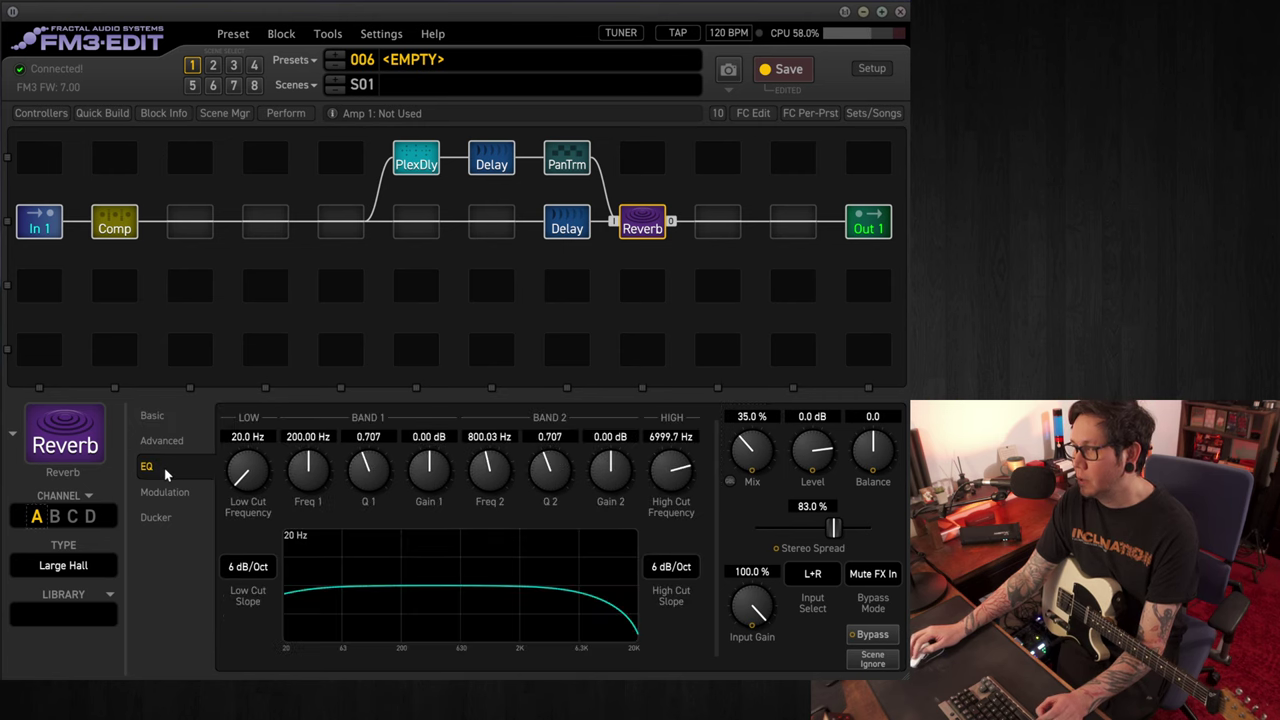
pyautogui.doubleClick(250, 440)
pyautogui.write('150')
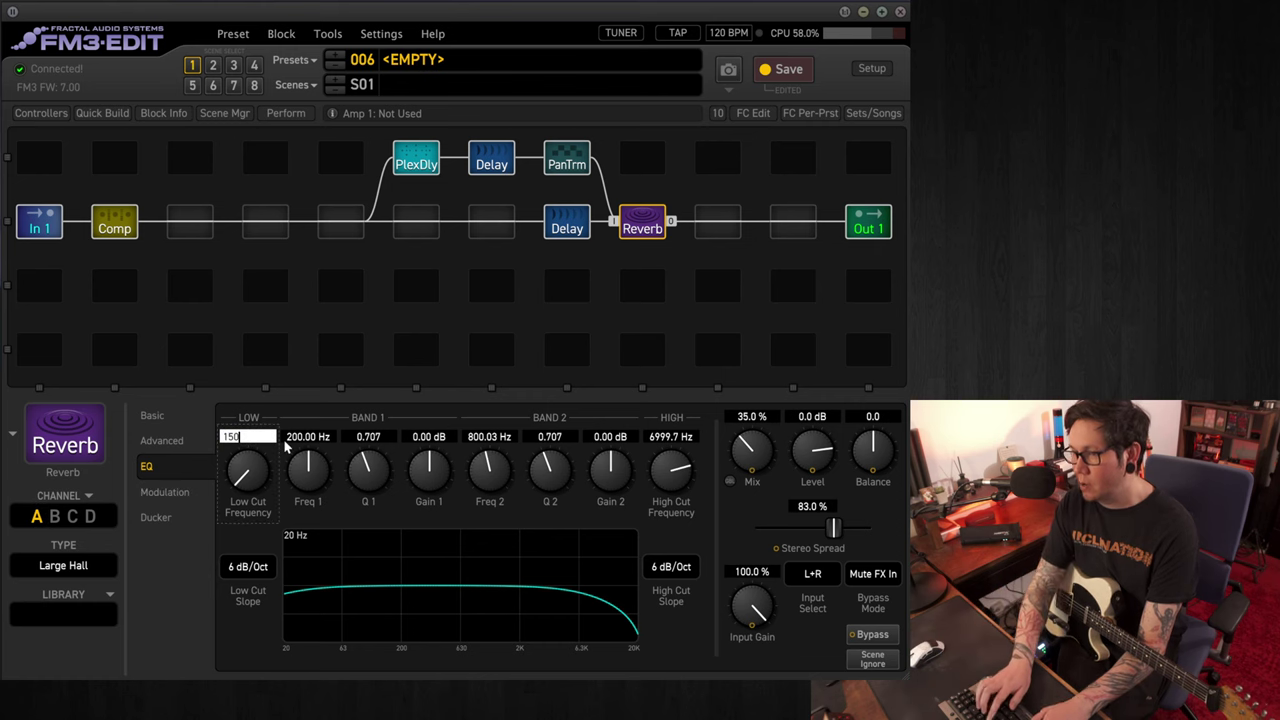
pyautogui.press('Return')
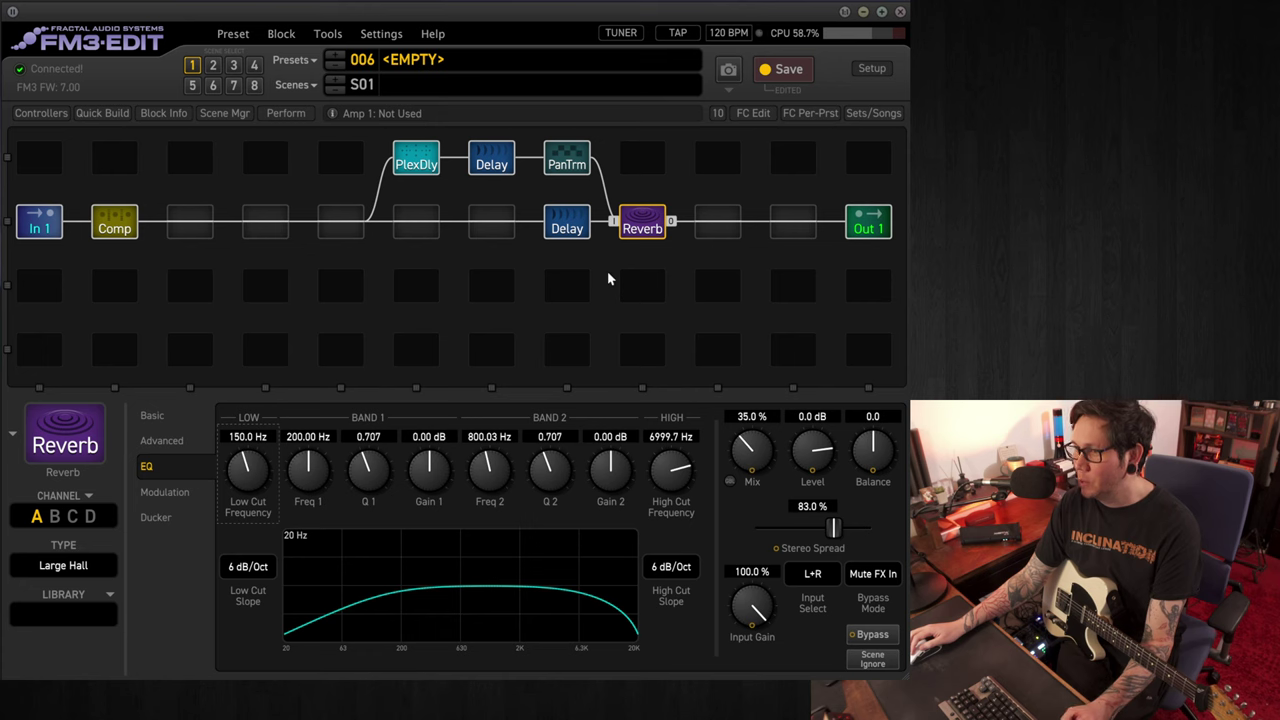
# - Give the main-line Delay the Deluxe Mind Guy type, a 4 ms right post delay and 1/4 tempo
pyautogui.click(572, 229)
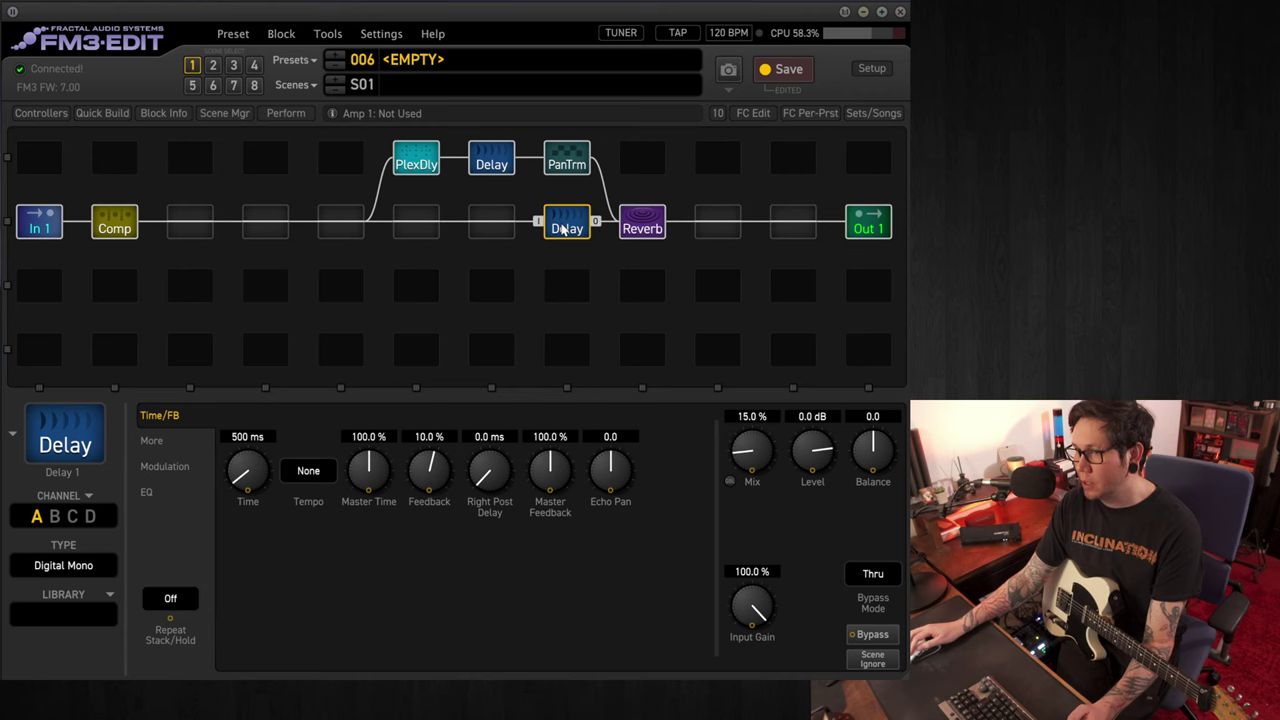
pyautogui.click(76, 568)
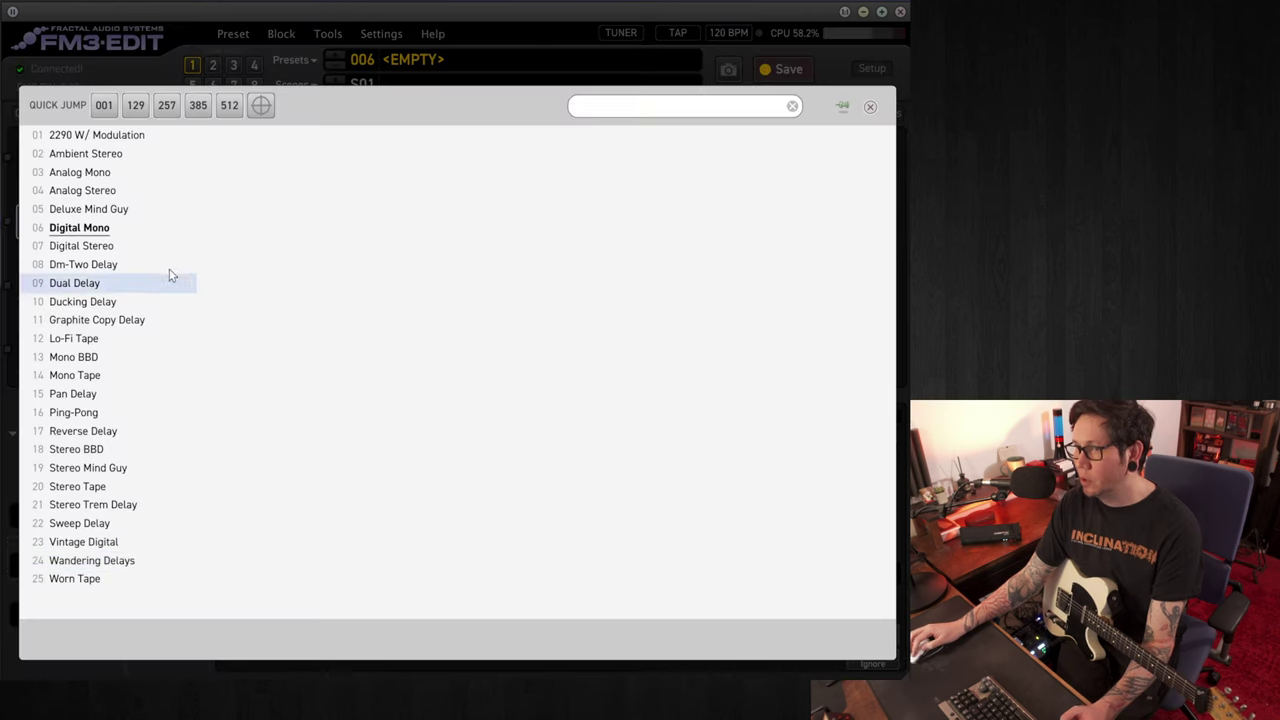
pyautogui.click(145, 215)
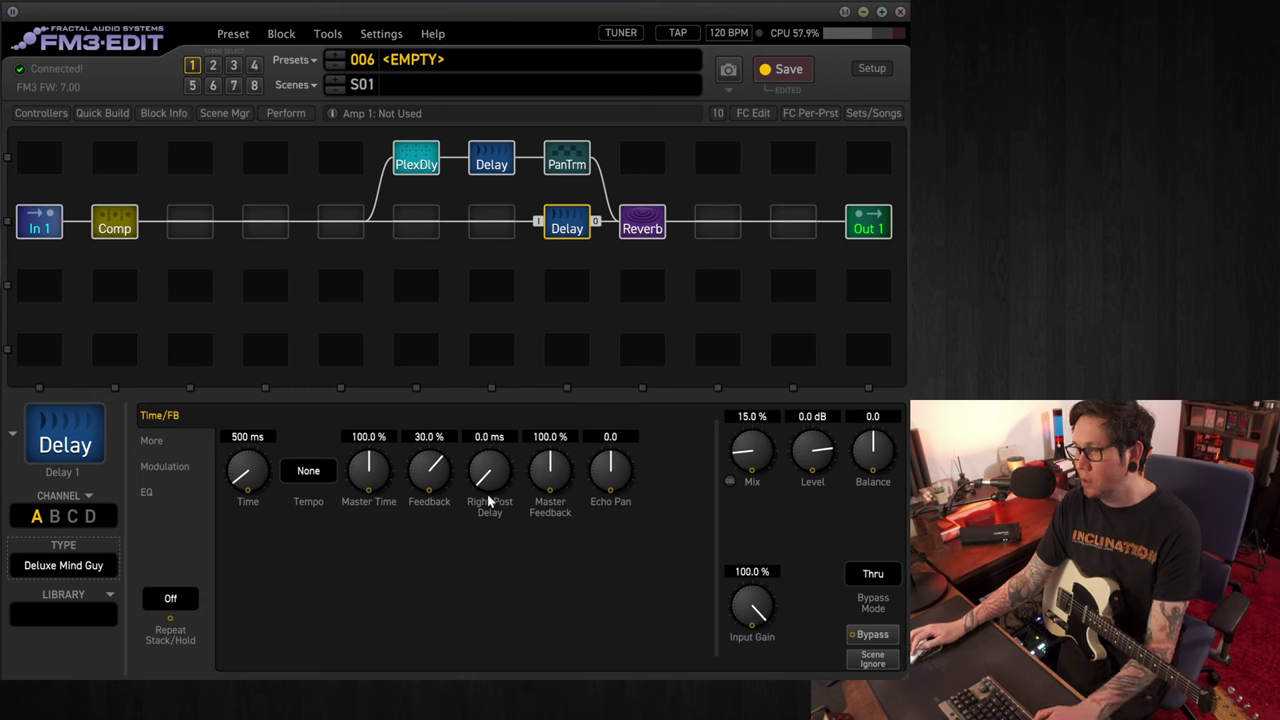
pyautogui.click(490, 438)
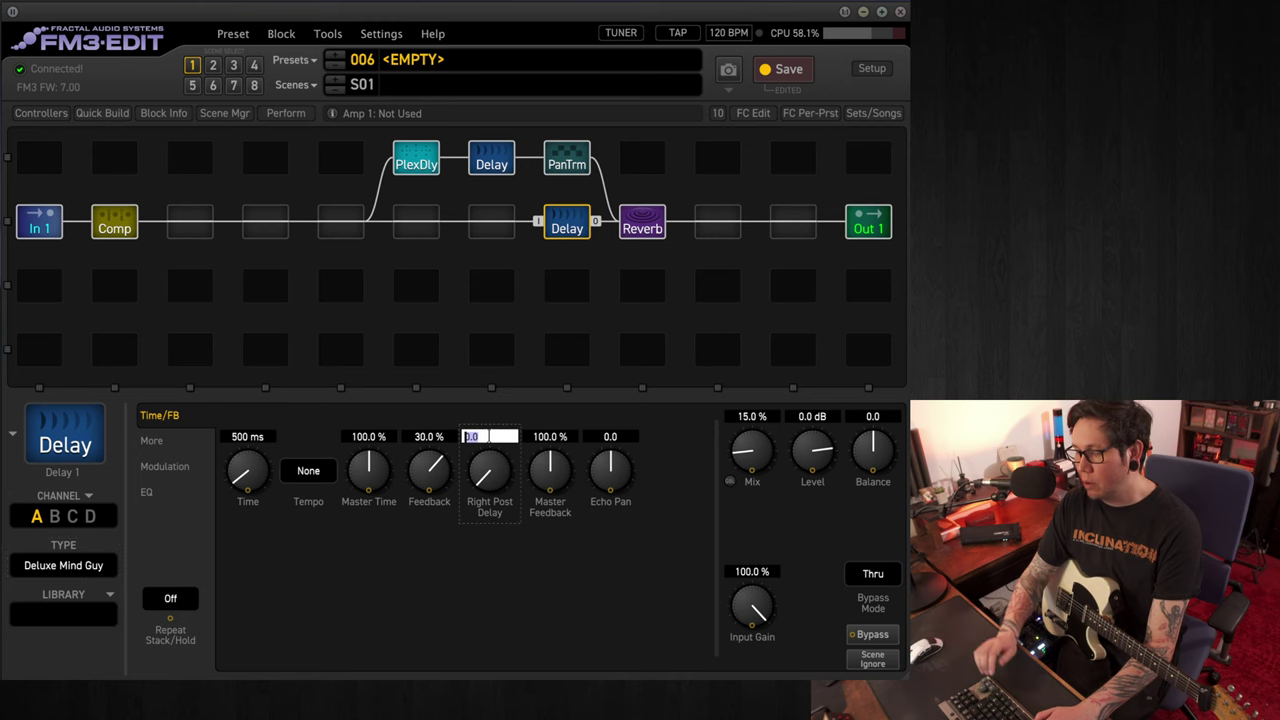
pyautogui.write('4')
pyautogui.press('Return')
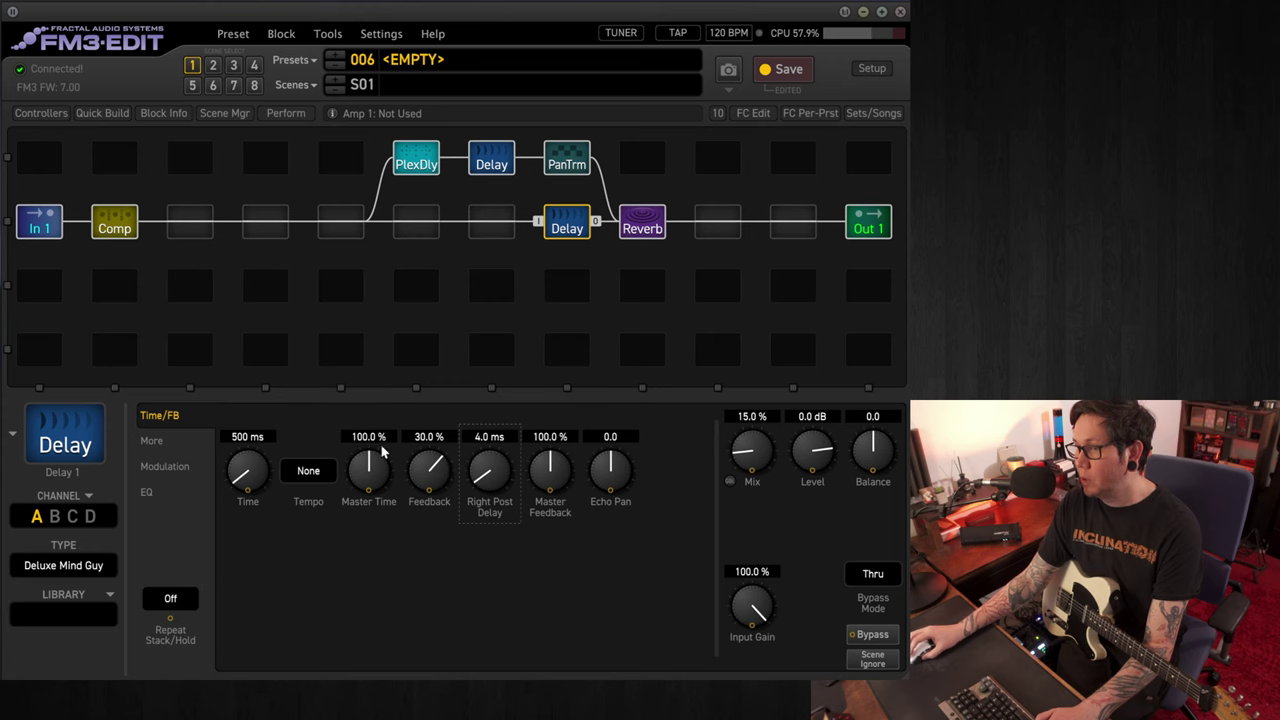
pyautogui.click(310, 473)
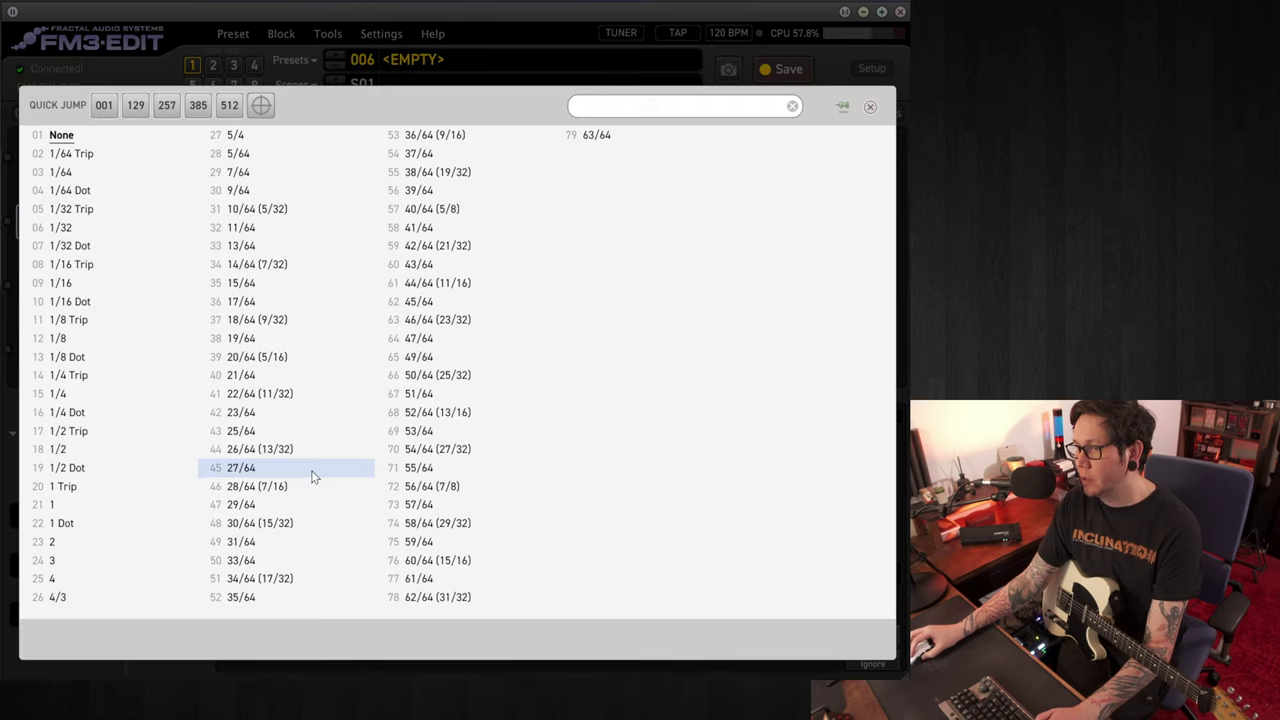
pyautogui.click(126, 401)
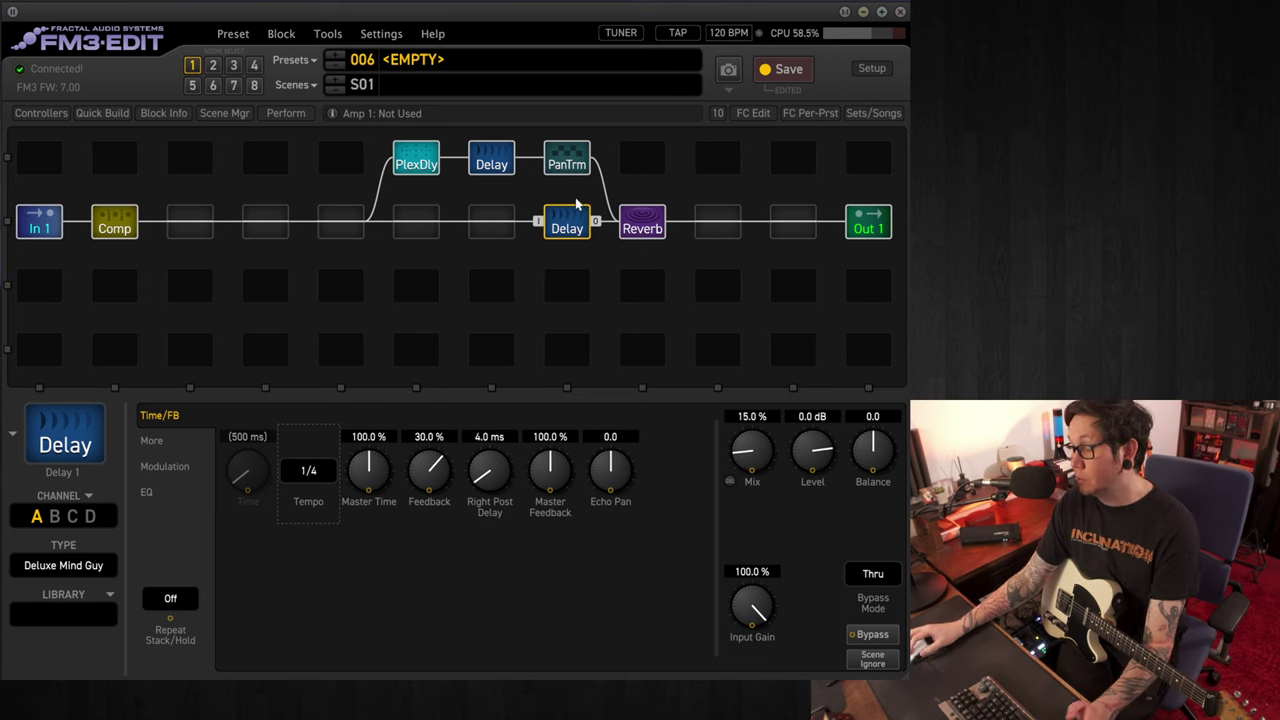
# - Set PanTrm to Bias Trem type, tempo 1/4 and depth 50%
pyautogui.click(577, 164)
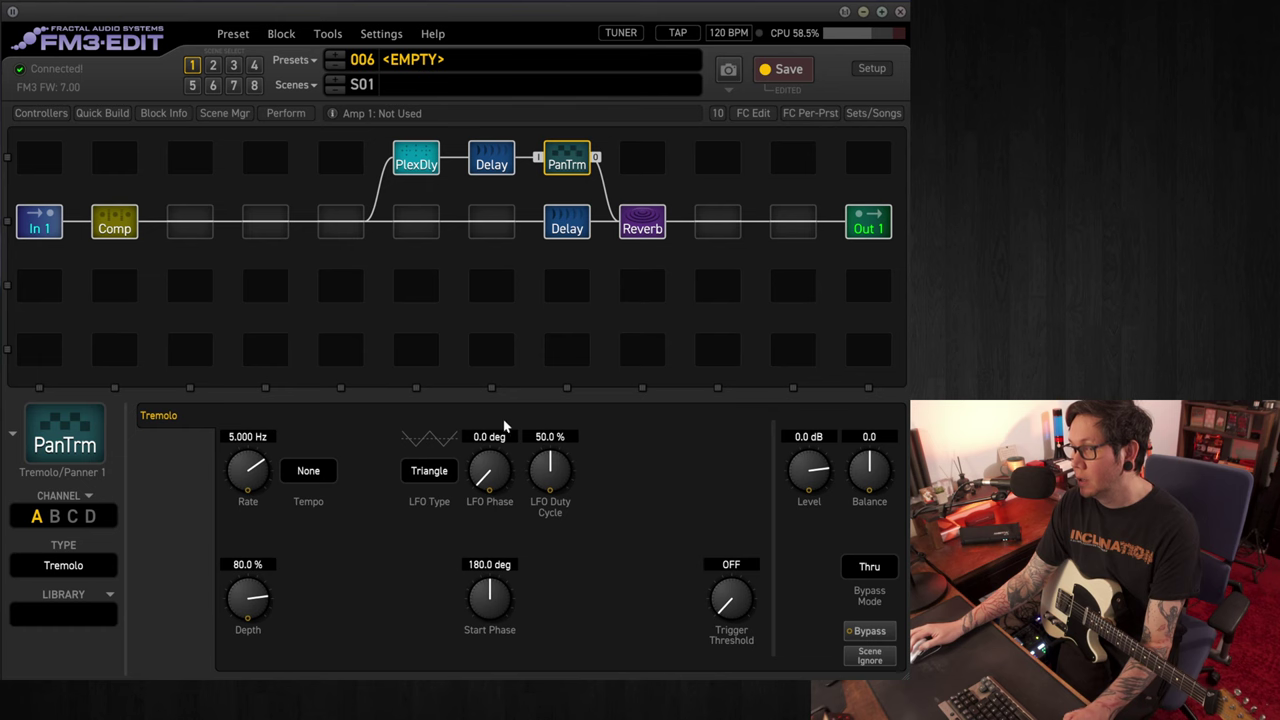
pyautogui.click(80, 567)
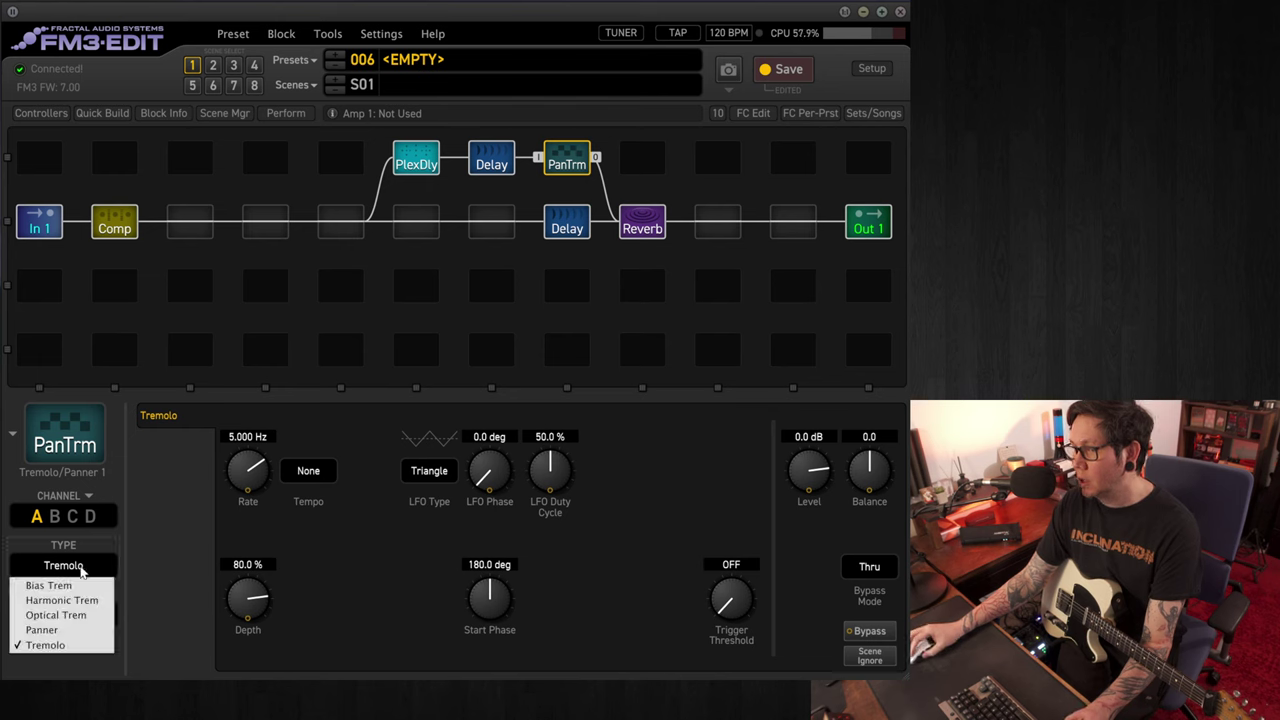
pyautogui.click(50, 585)
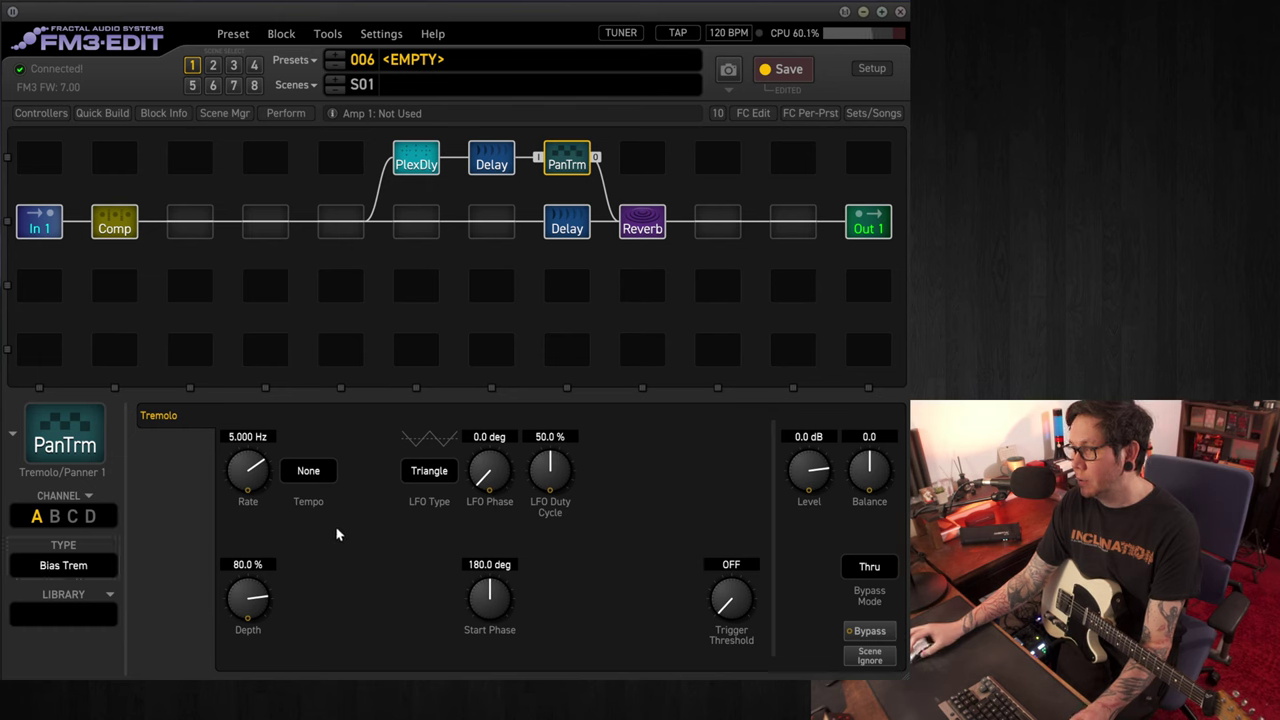
pyautogui.click(318, 478)
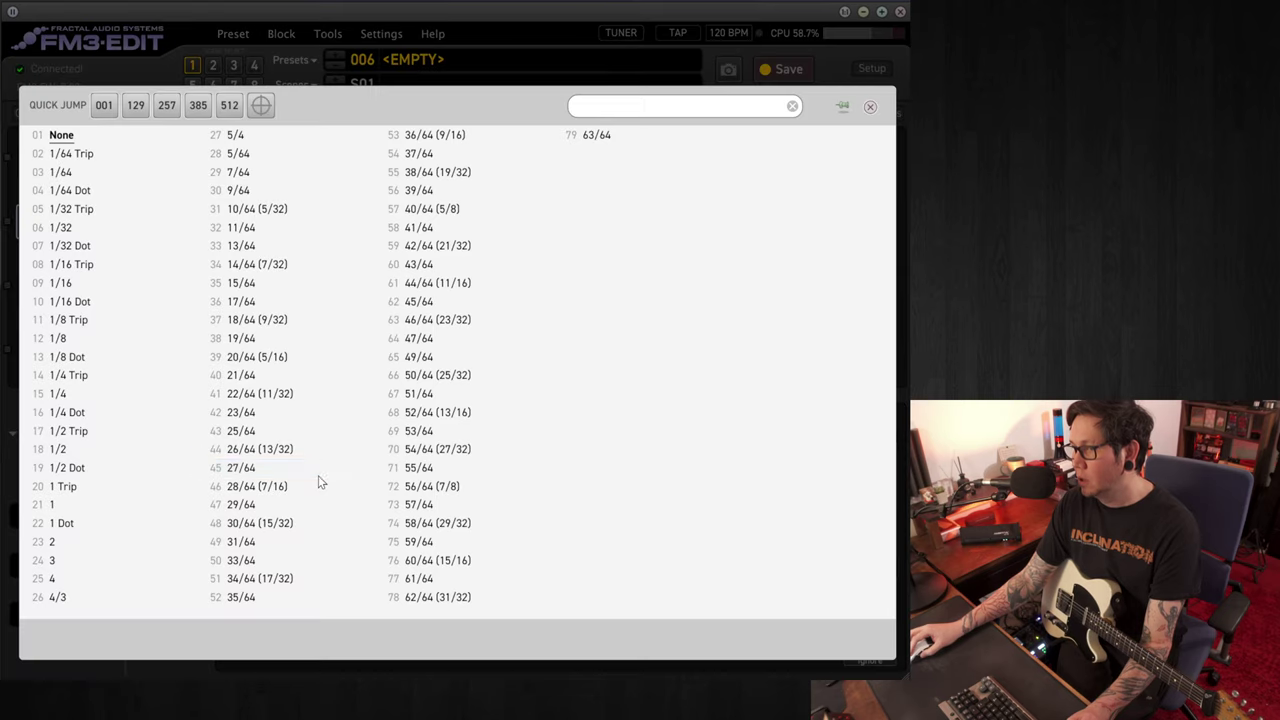
pyautogui.click(157, 400)
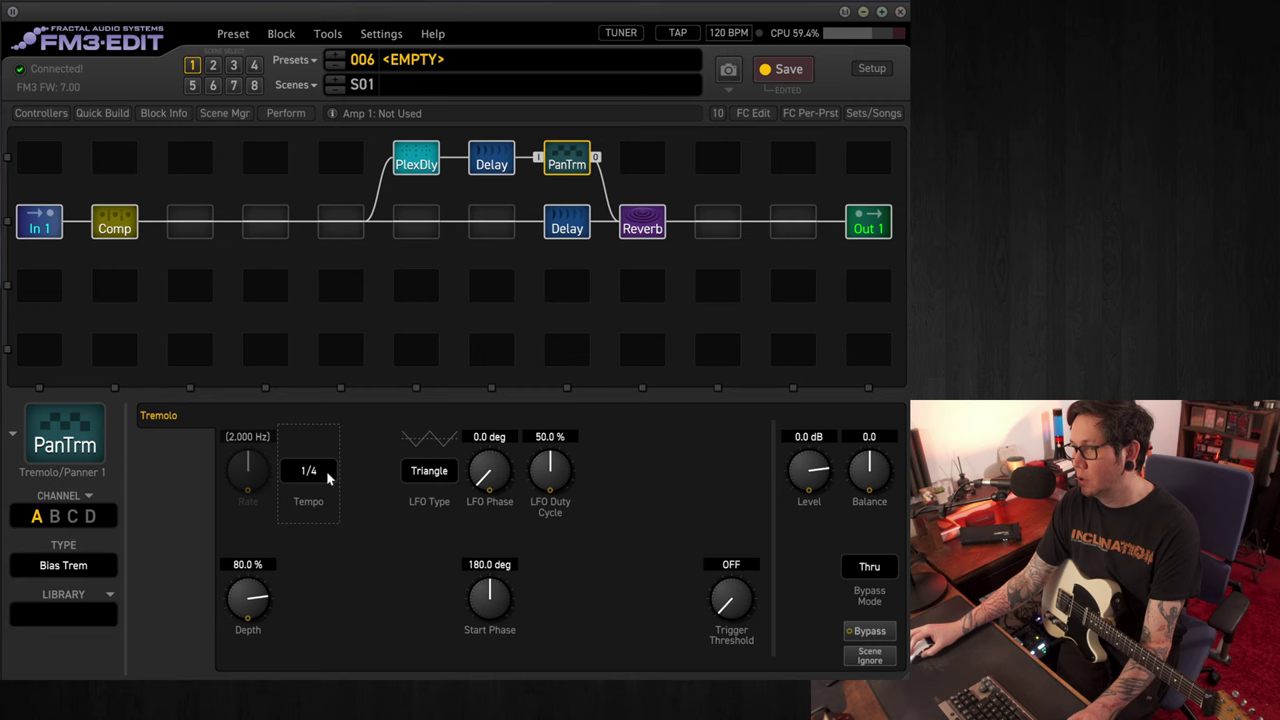
pyautogui.doubleClick(252, 568)
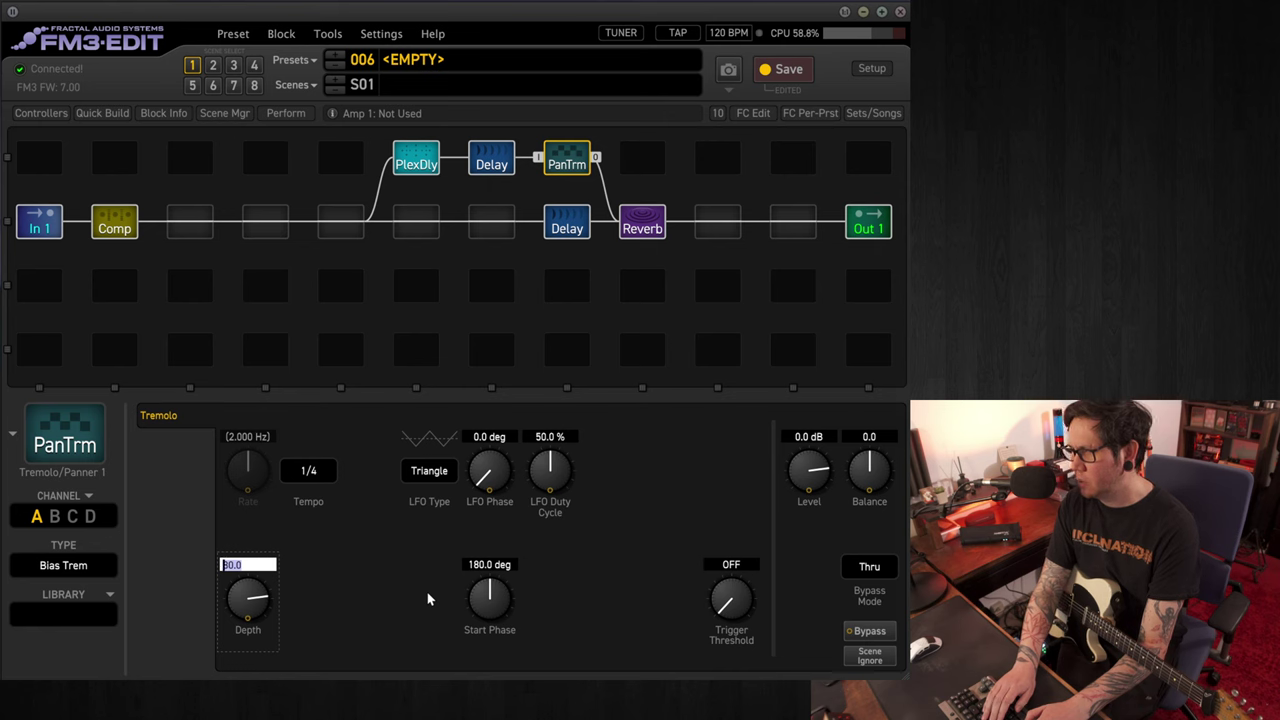
pyautogui.write('50')
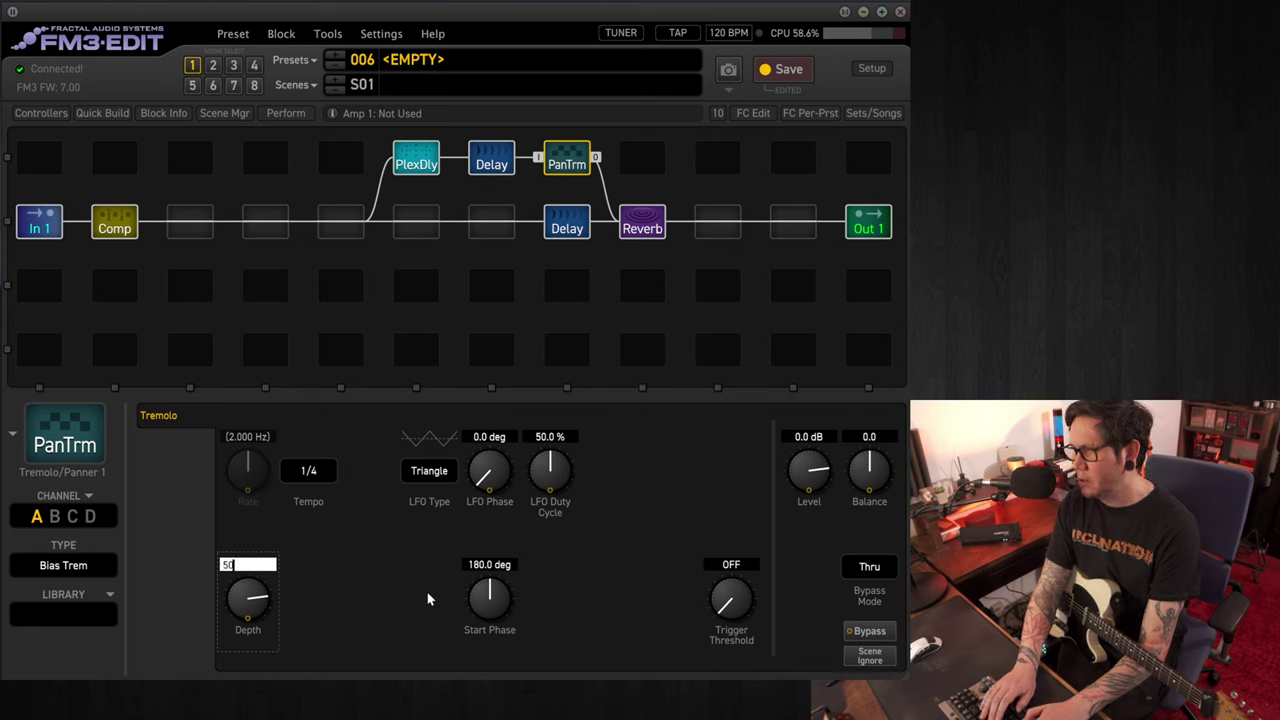
pyautogui.press('Return')
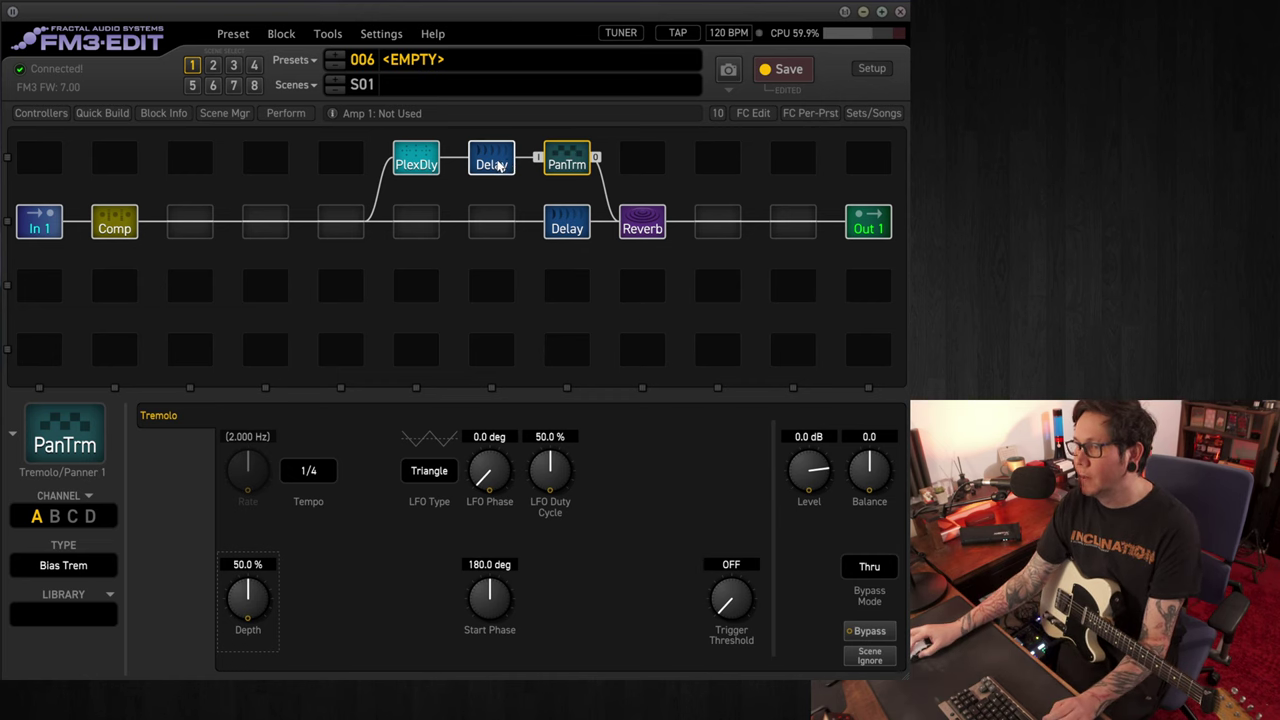
# - Set the upper Delay to 2290 W/ Modulation, 1/4 tempo, 4 ms right post delay and 30% feedback
pyautogui.click(493, 164)
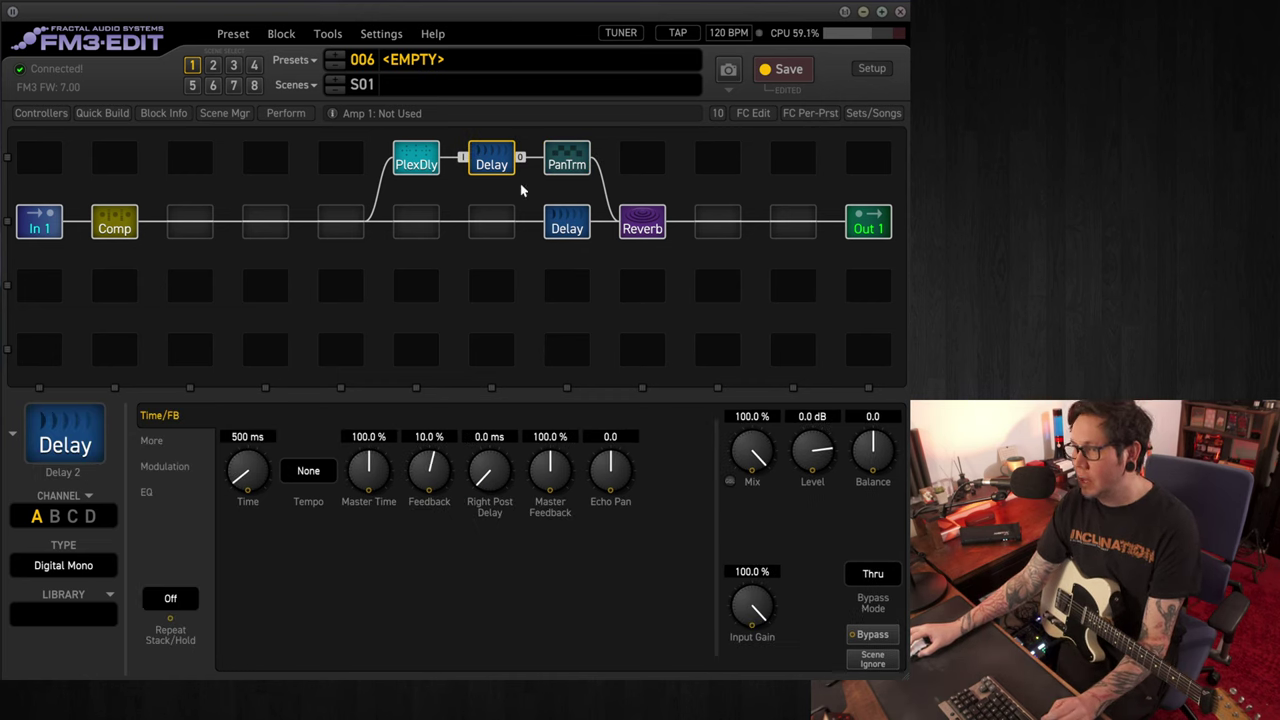
pyautogui.click(76, 568)
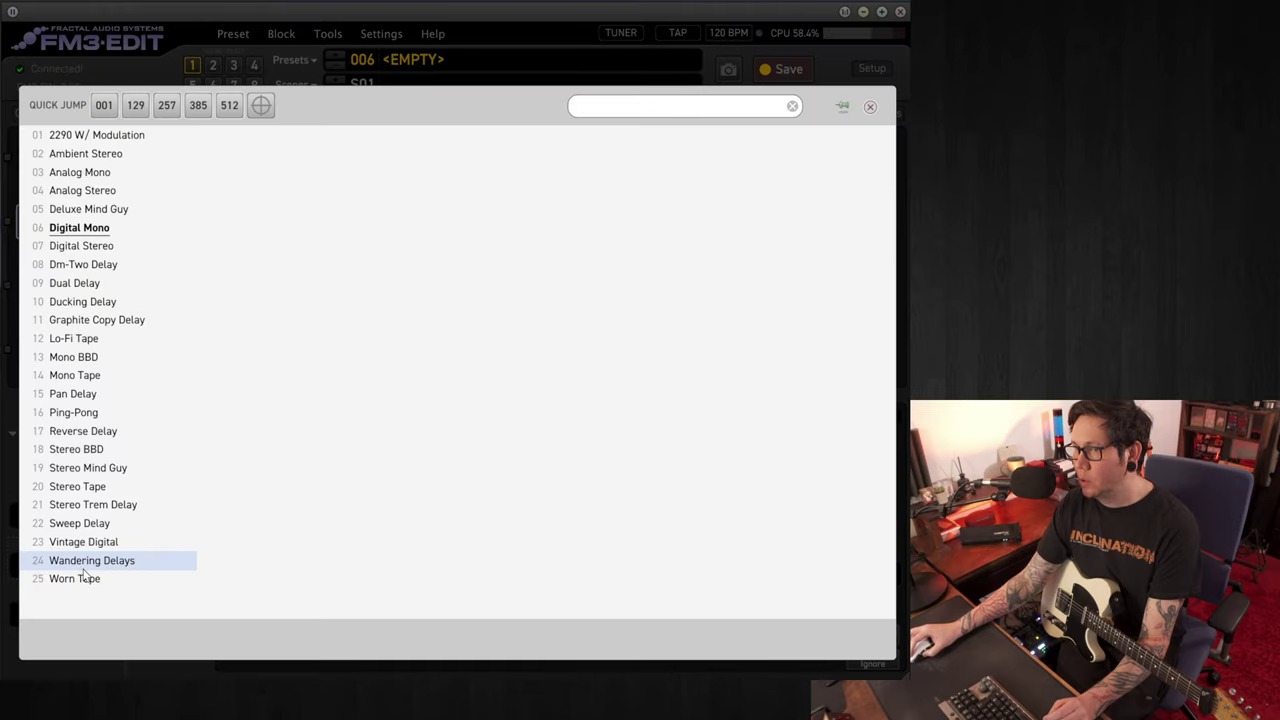
pyautogui.click(113, 140)
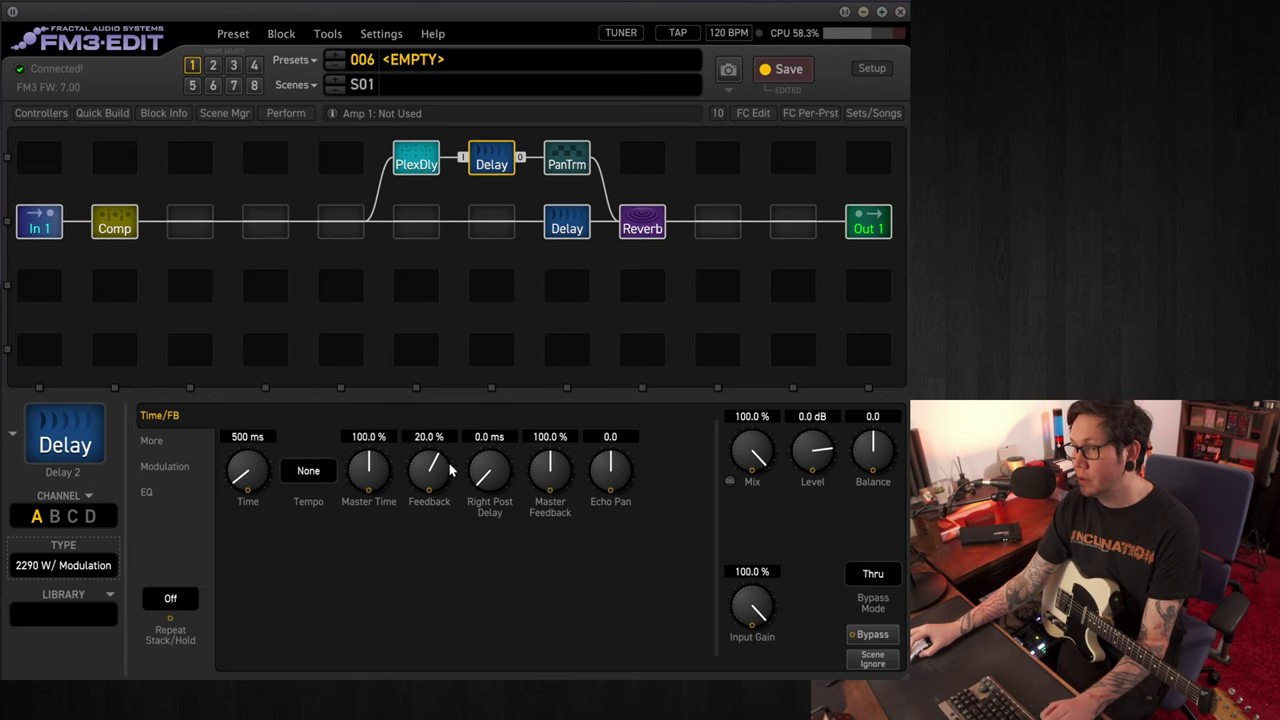
pyautogui.click(308, 470)
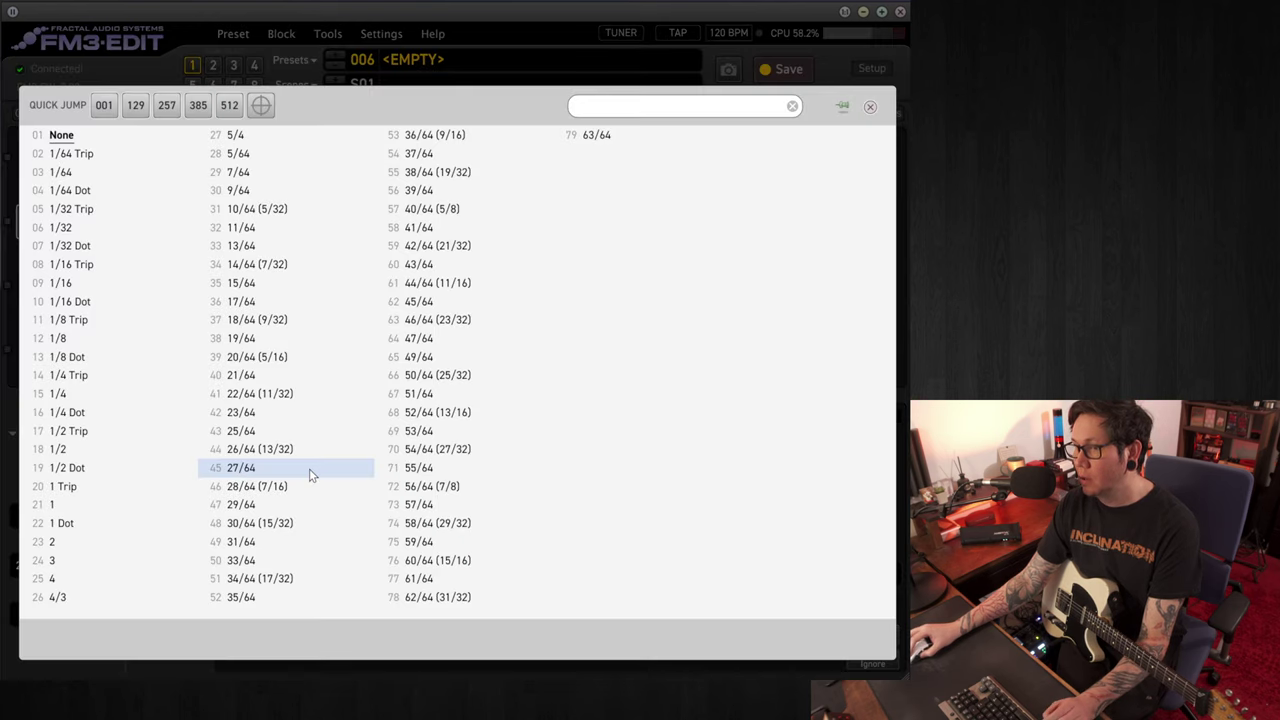
pyautogui.click(125, 398)
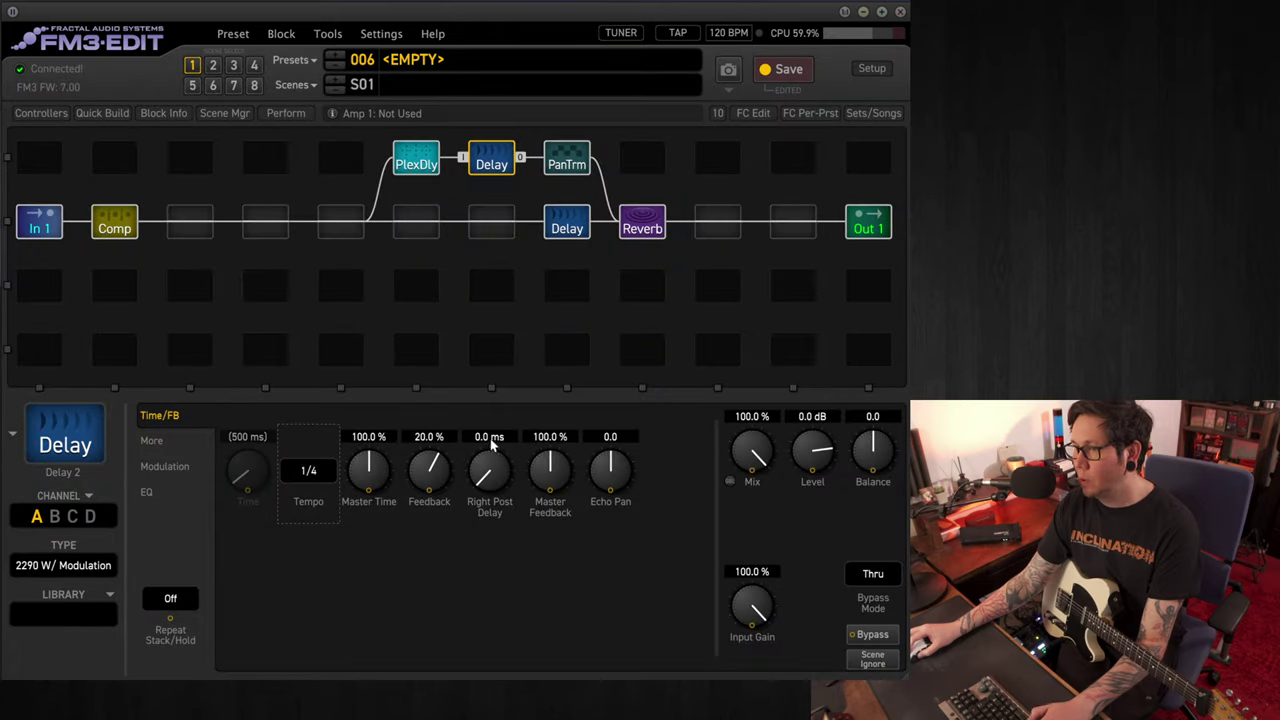
pyautogui.click(518, 497)
pyautogui.write('4')
pyautogui.press('Return')
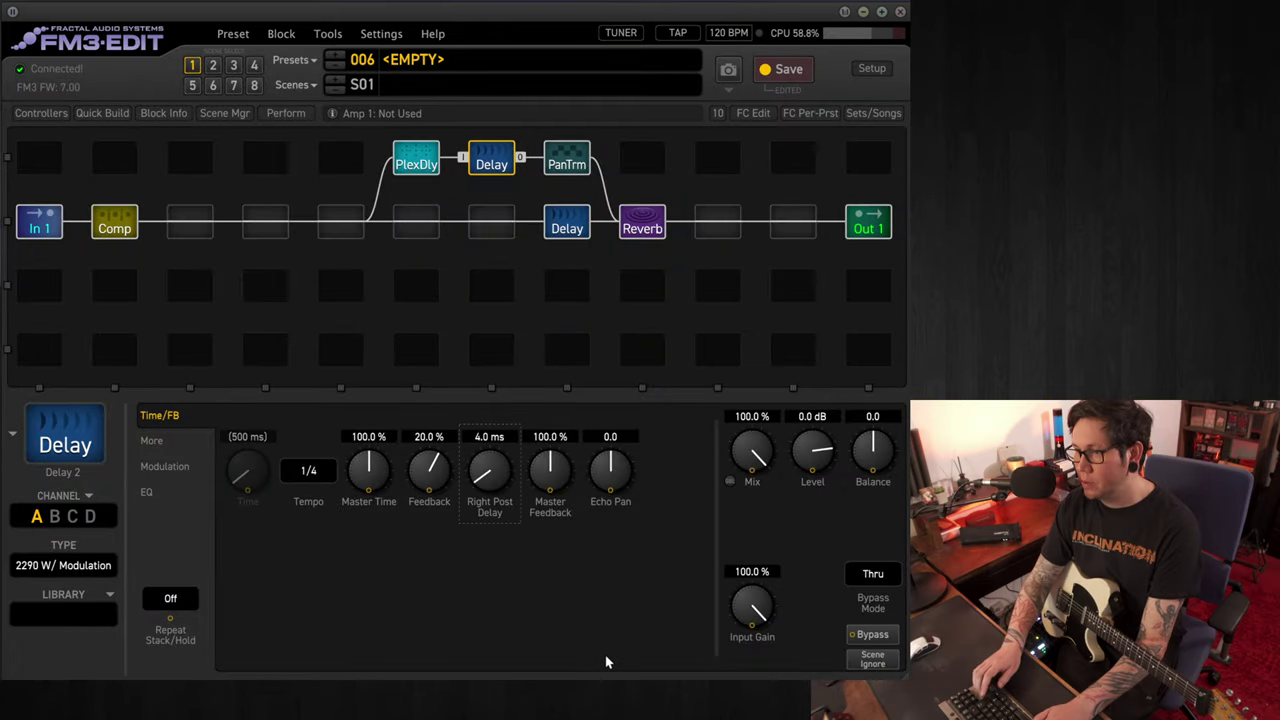
pyautogui.click(441, 436)
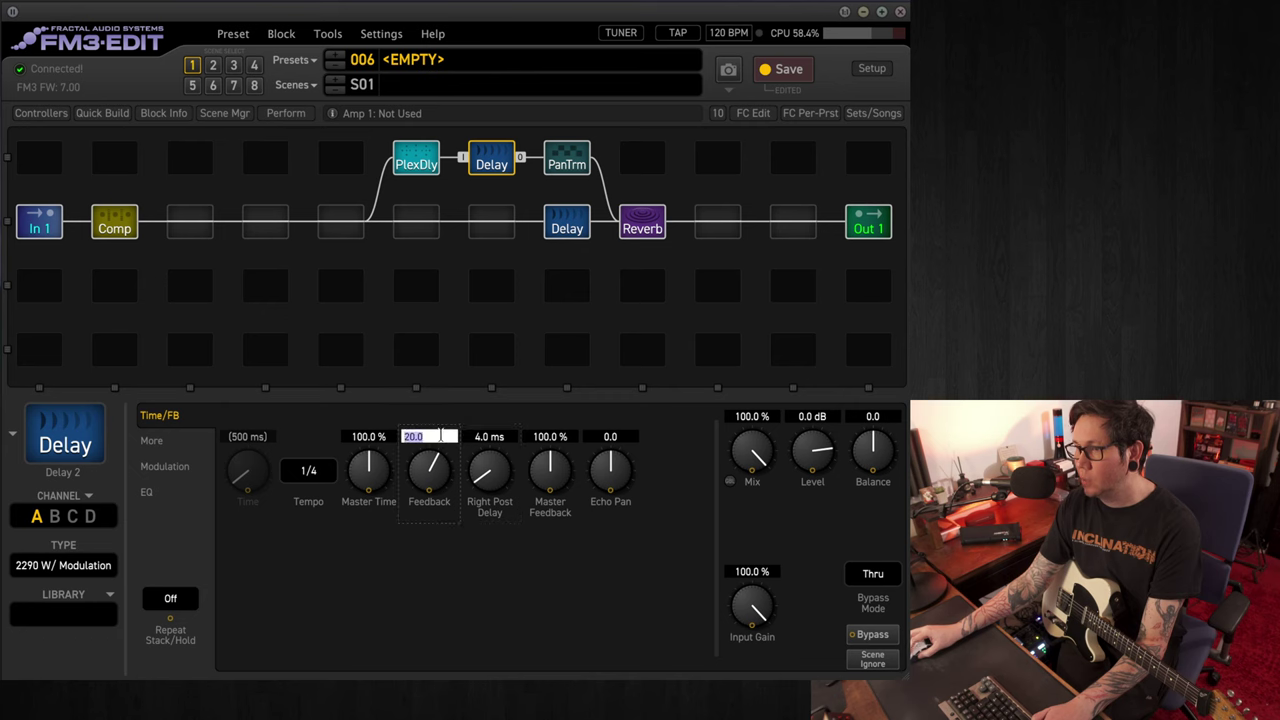
pyautogui.write('30')
pyautogui.press('Return')
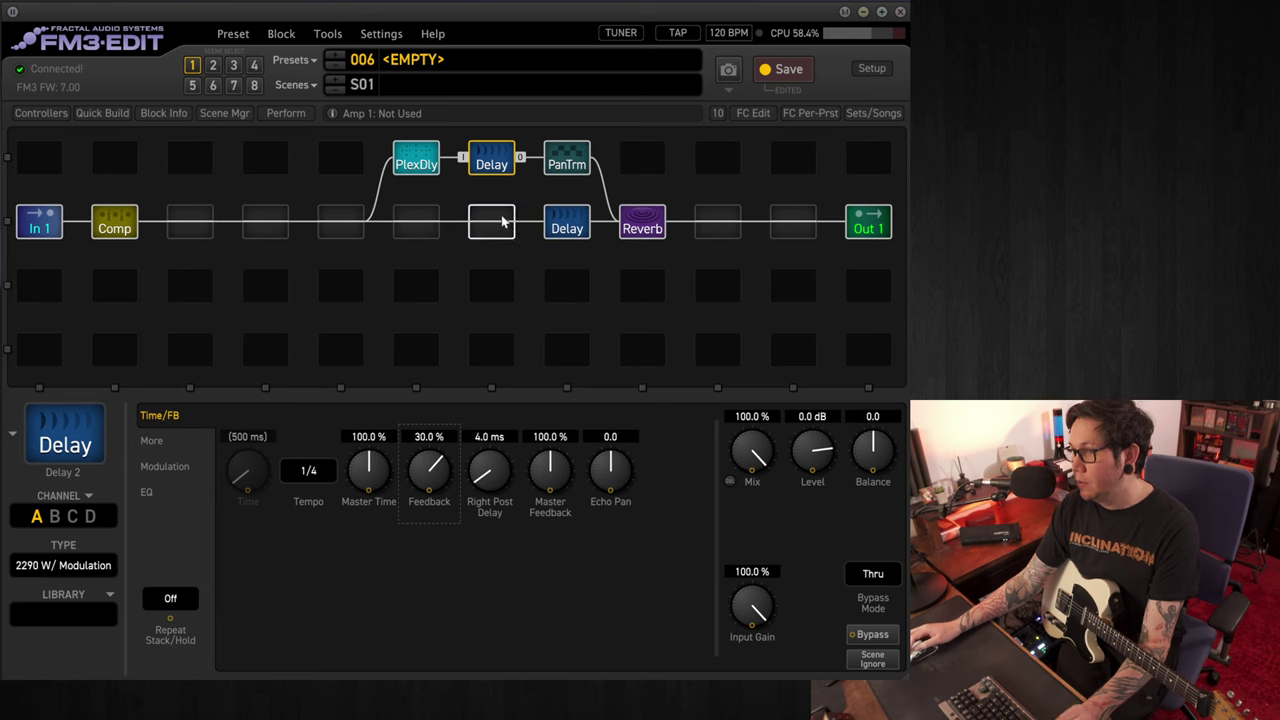
# - Change the PlexDly block's type to Granular Echoes
pyautogui.click(413, 162)
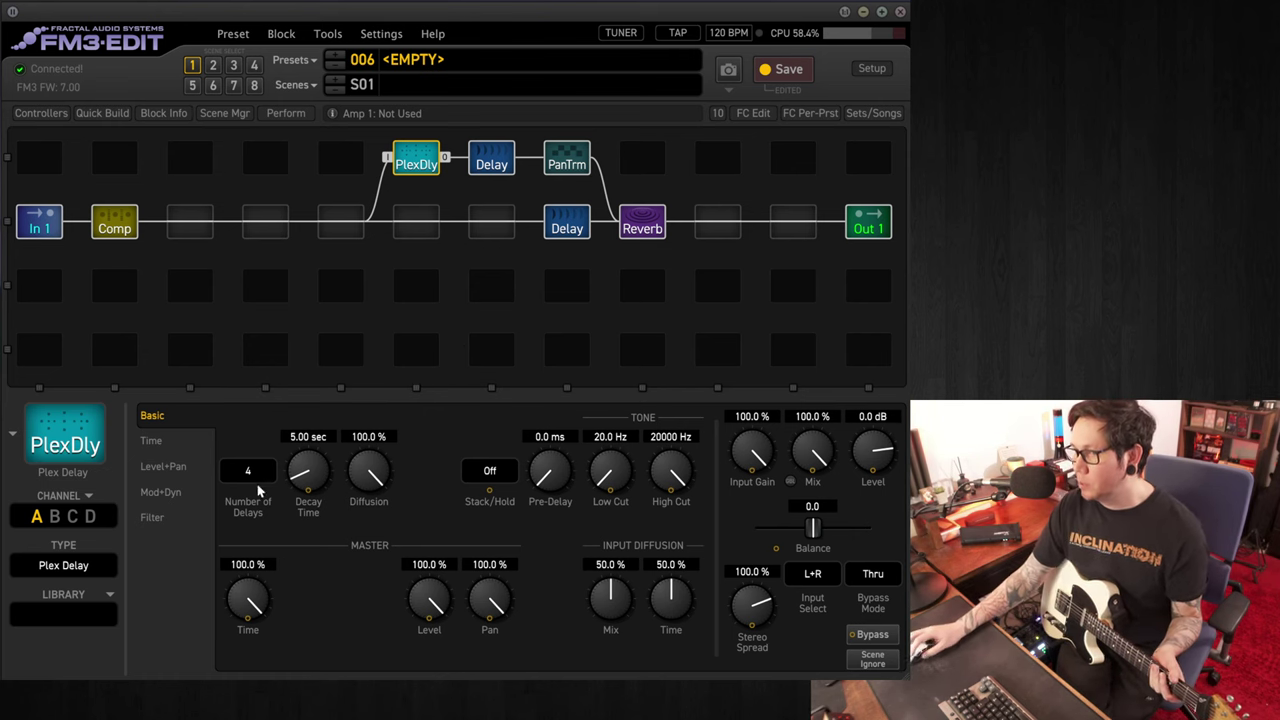
pyautogui.click(92, 578)
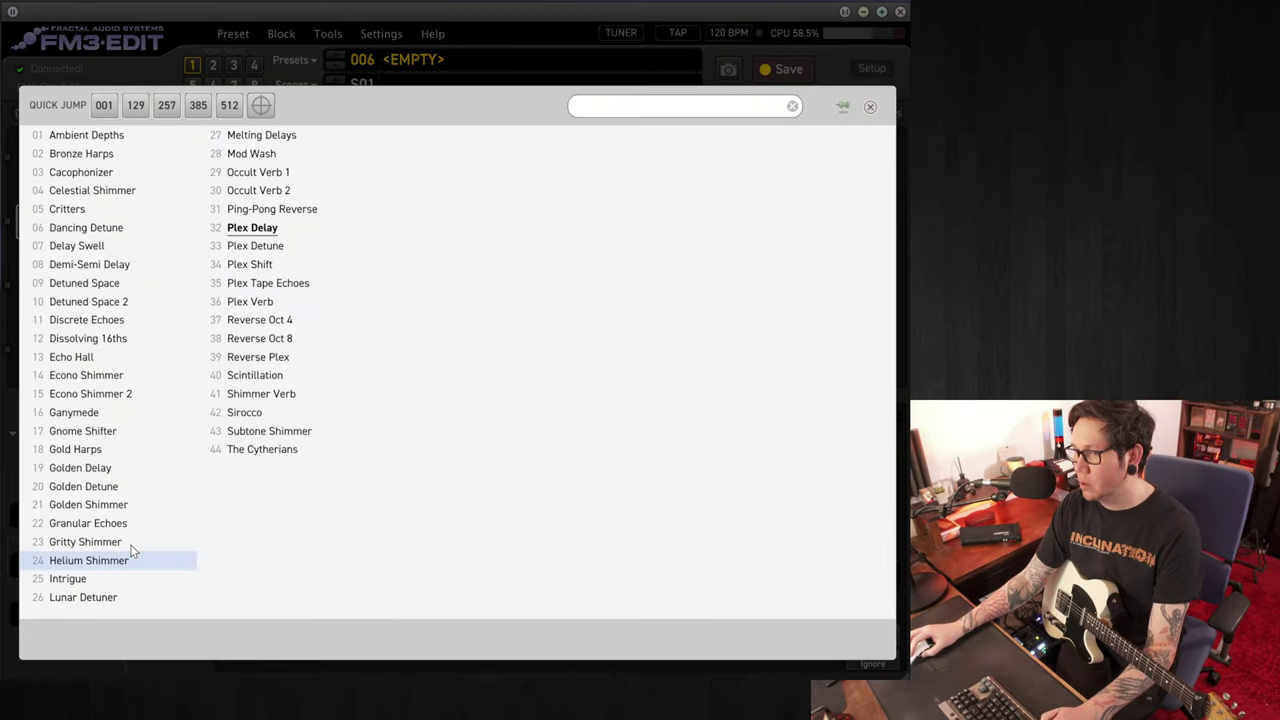
pyautogui.click(100, 523)
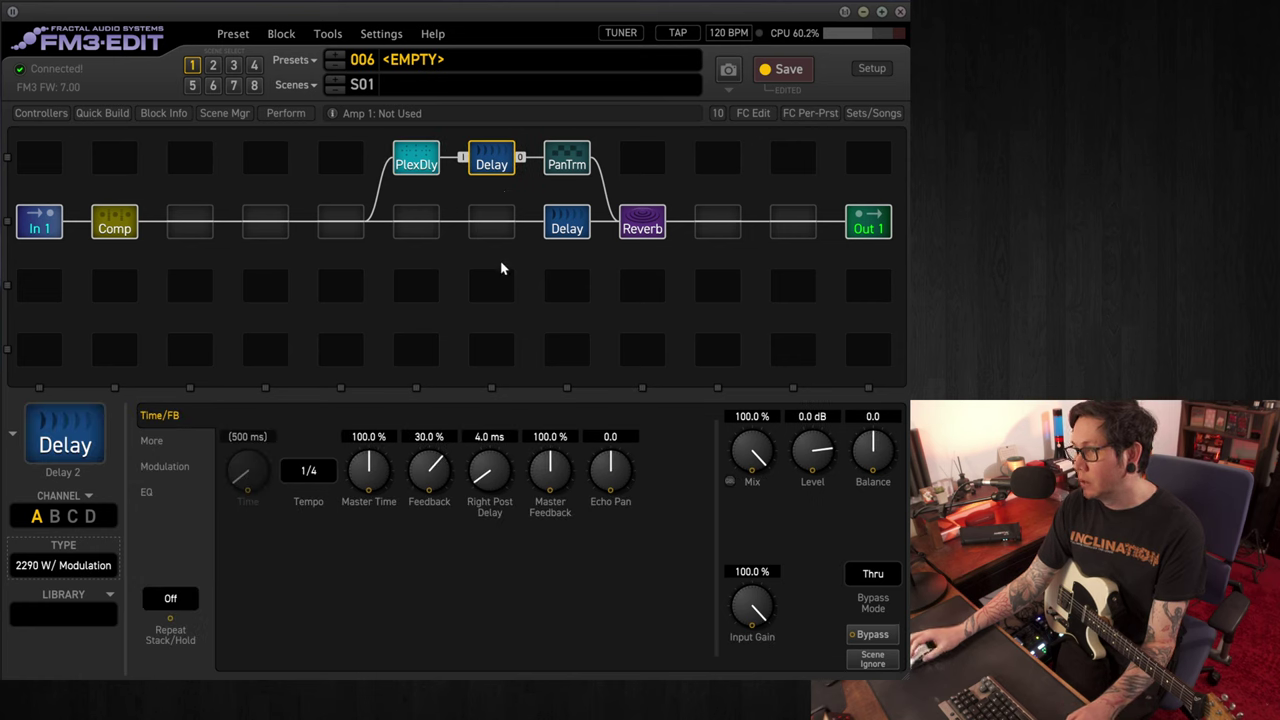
# - Lower the second Delay's output level to -10 dB
pyautogui.click(417, 165)
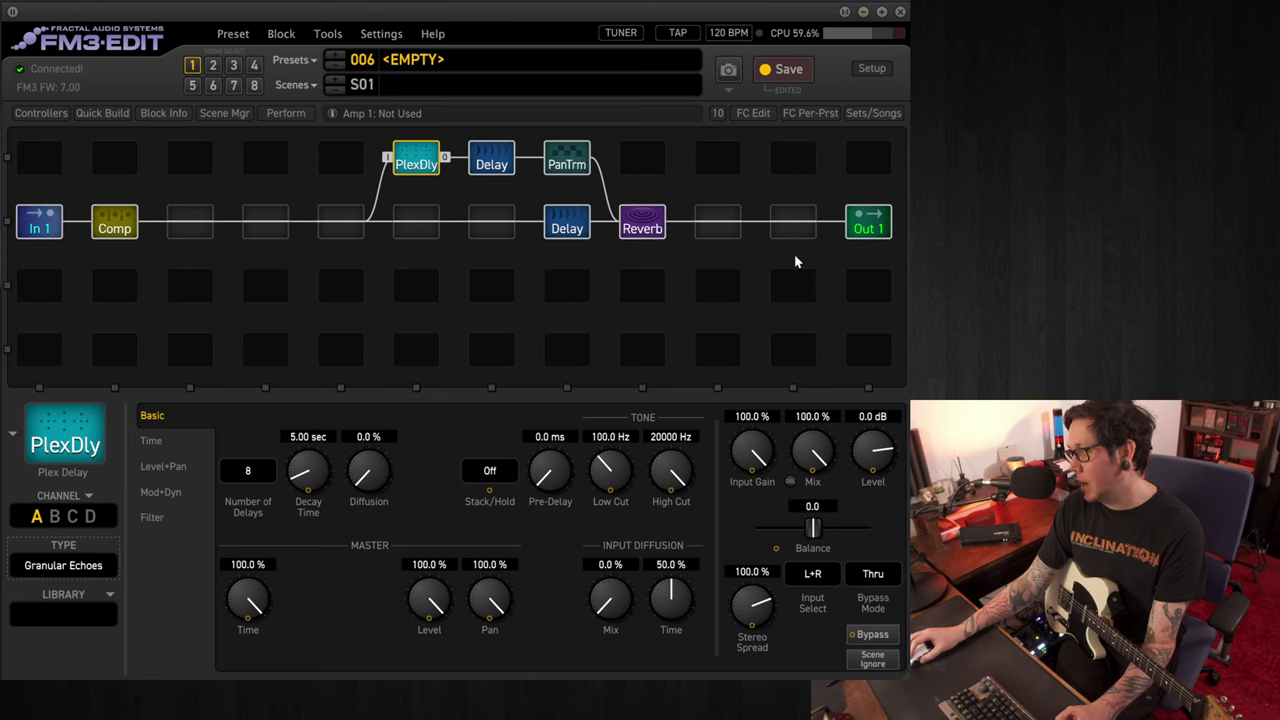
pyautogui.click(490, 164)
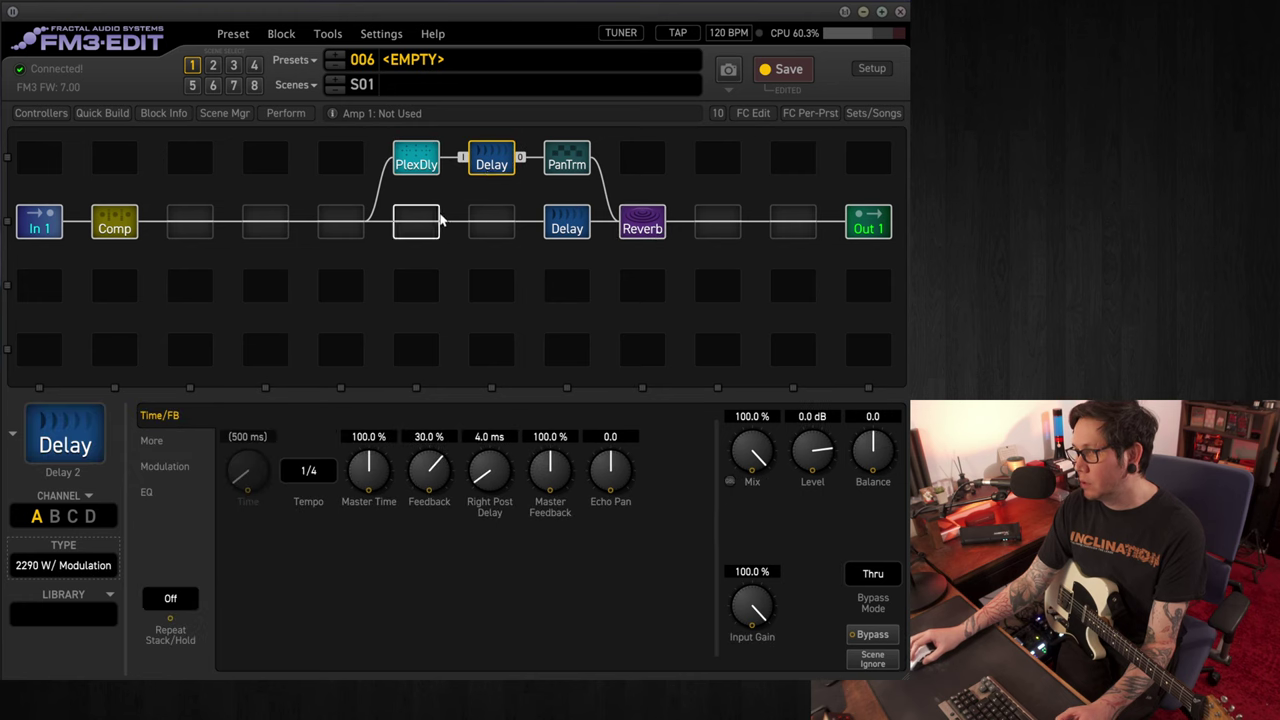
pyautogui.click(824, 415)
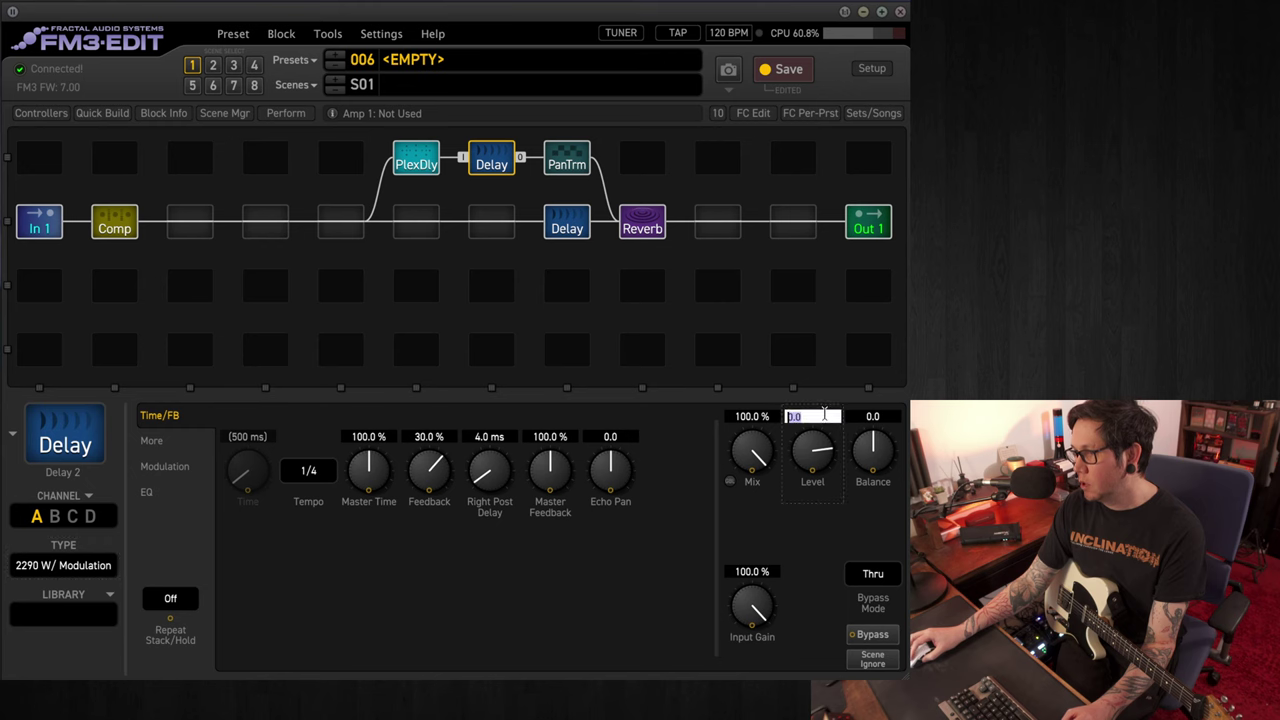
pyautogui.write('-10')
pyautogui.press('Return')
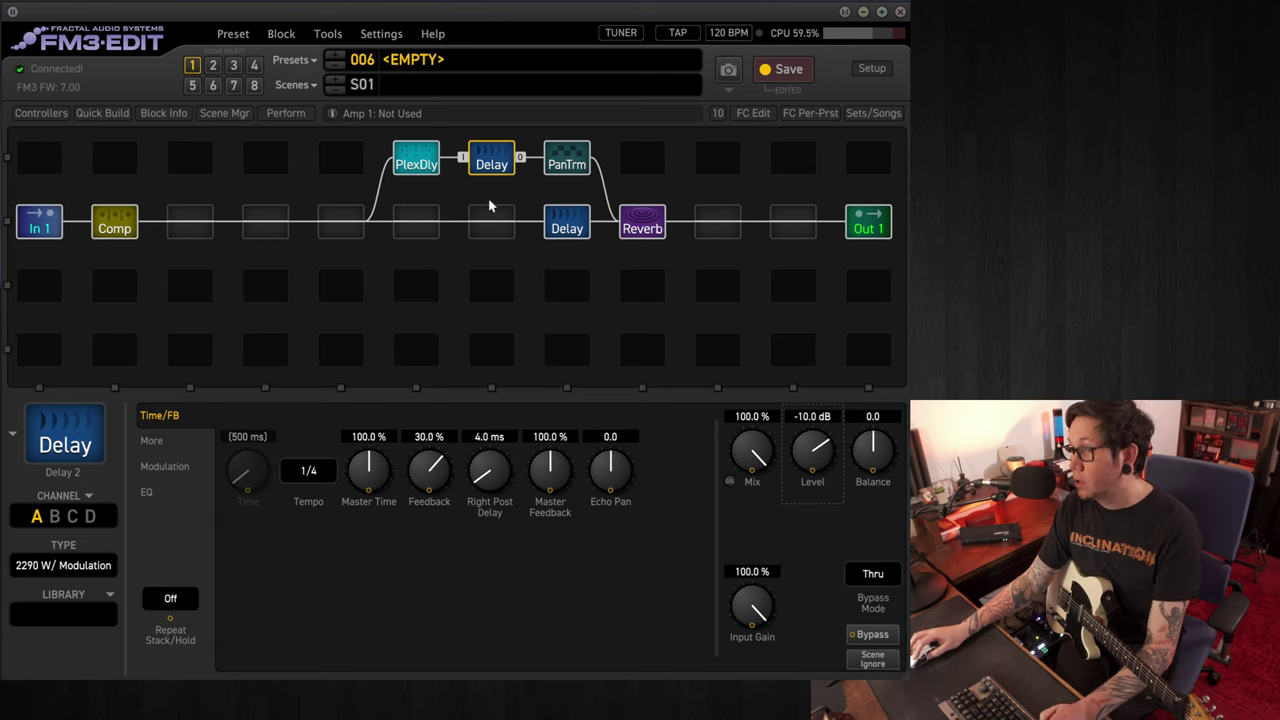
# - Set both the Plex Delay and second Delay output levels to -5 dB
pyautogui.click(416, 165)
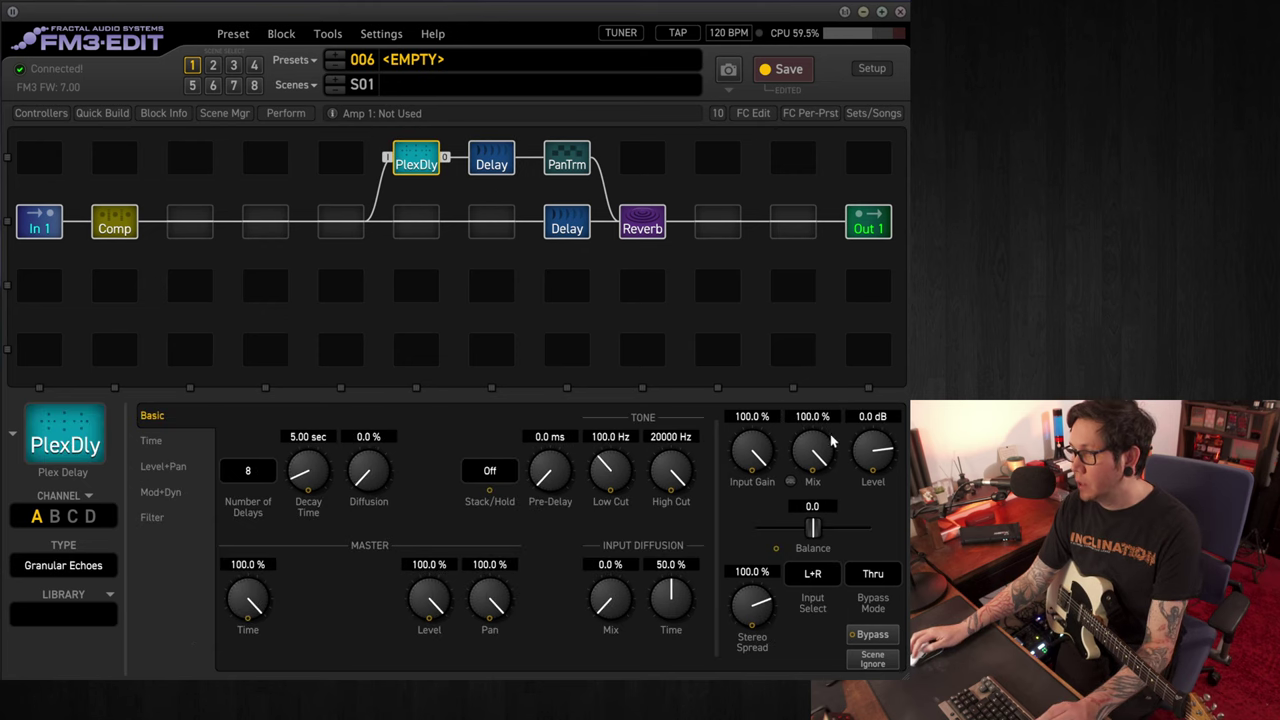
pyautogui.click(872, 416)
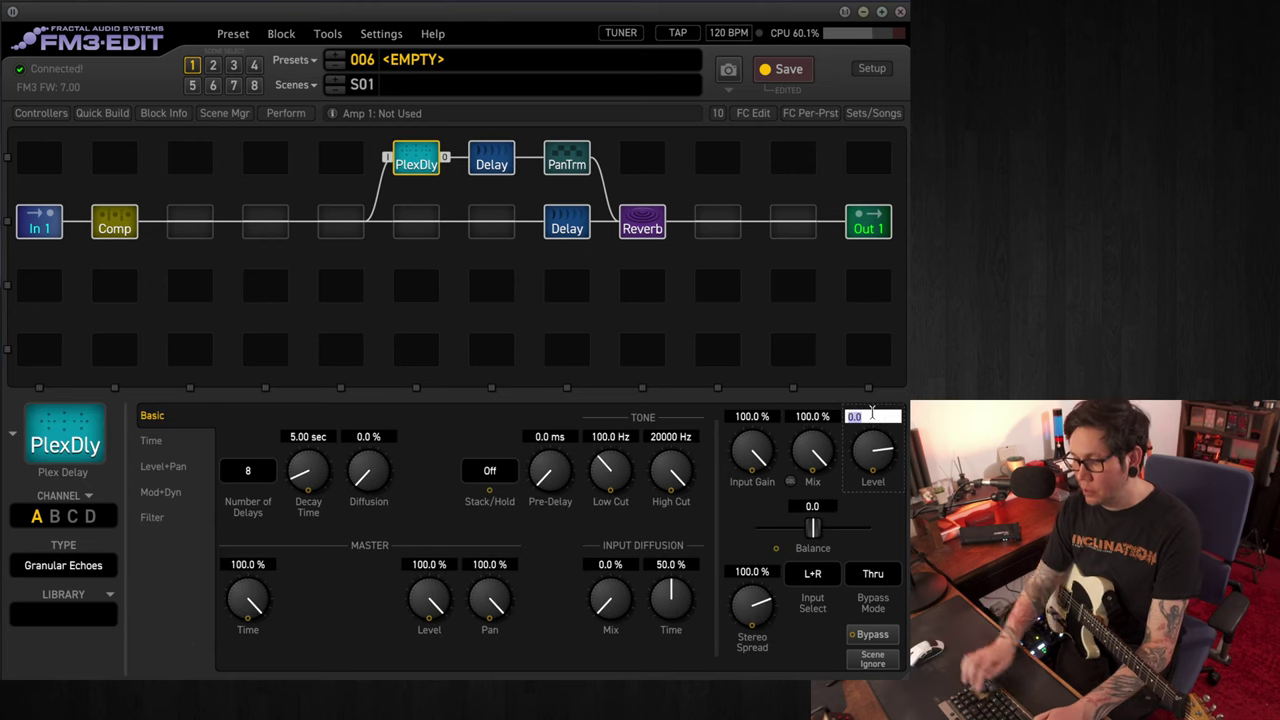
pyautogui.write('-5')
pyautogui.press('Return')
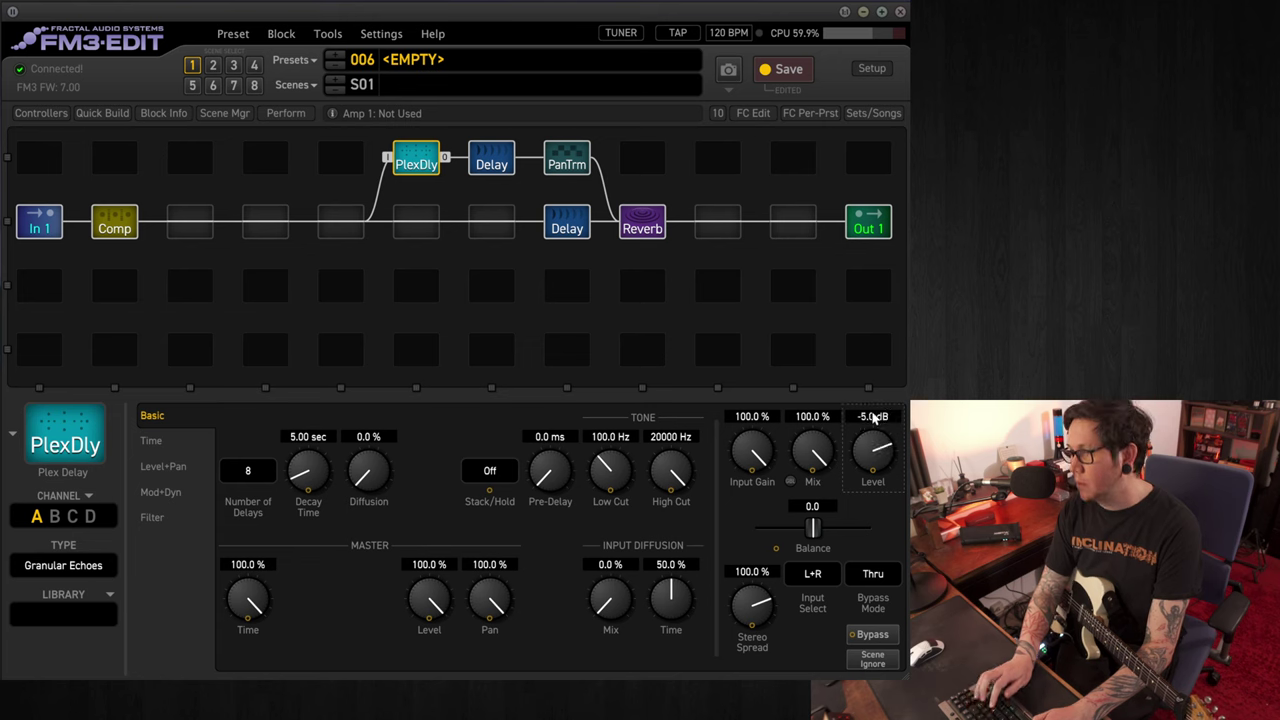
pyautogui.click(491, 165)
pyautogui.click(821, 416)
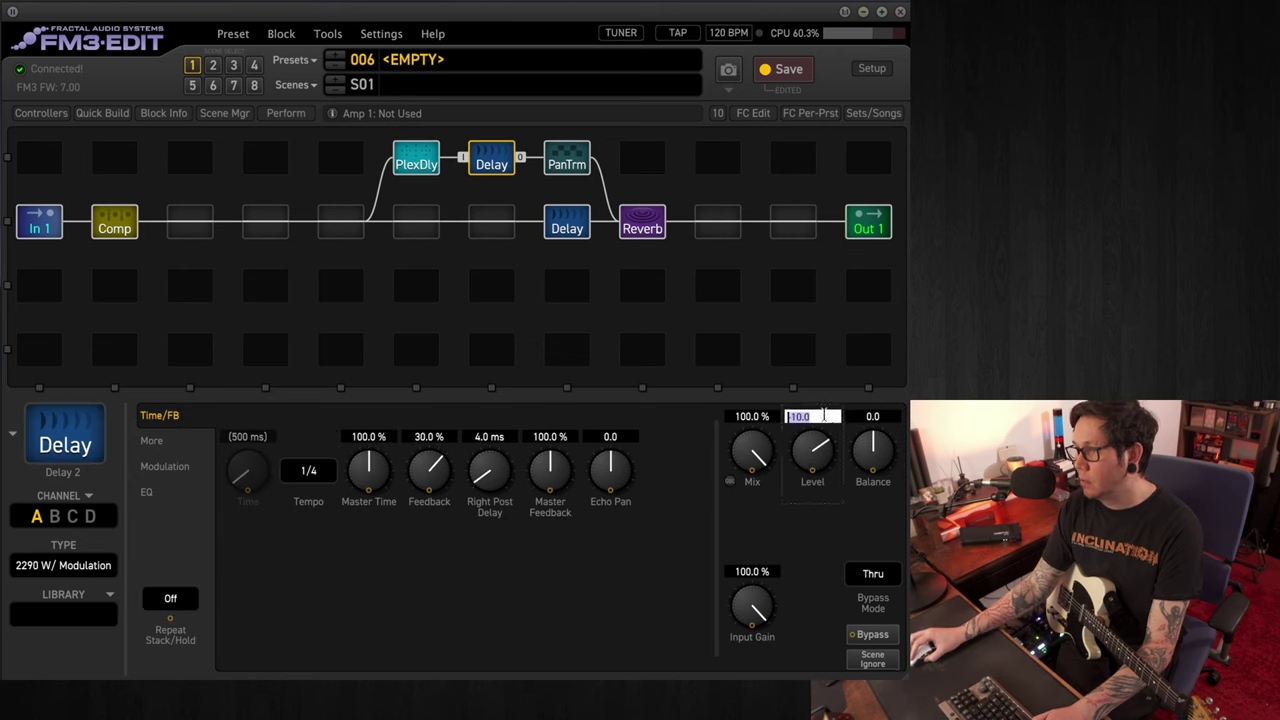
pyautogui.write('-5')
pyautogui.press('Return')
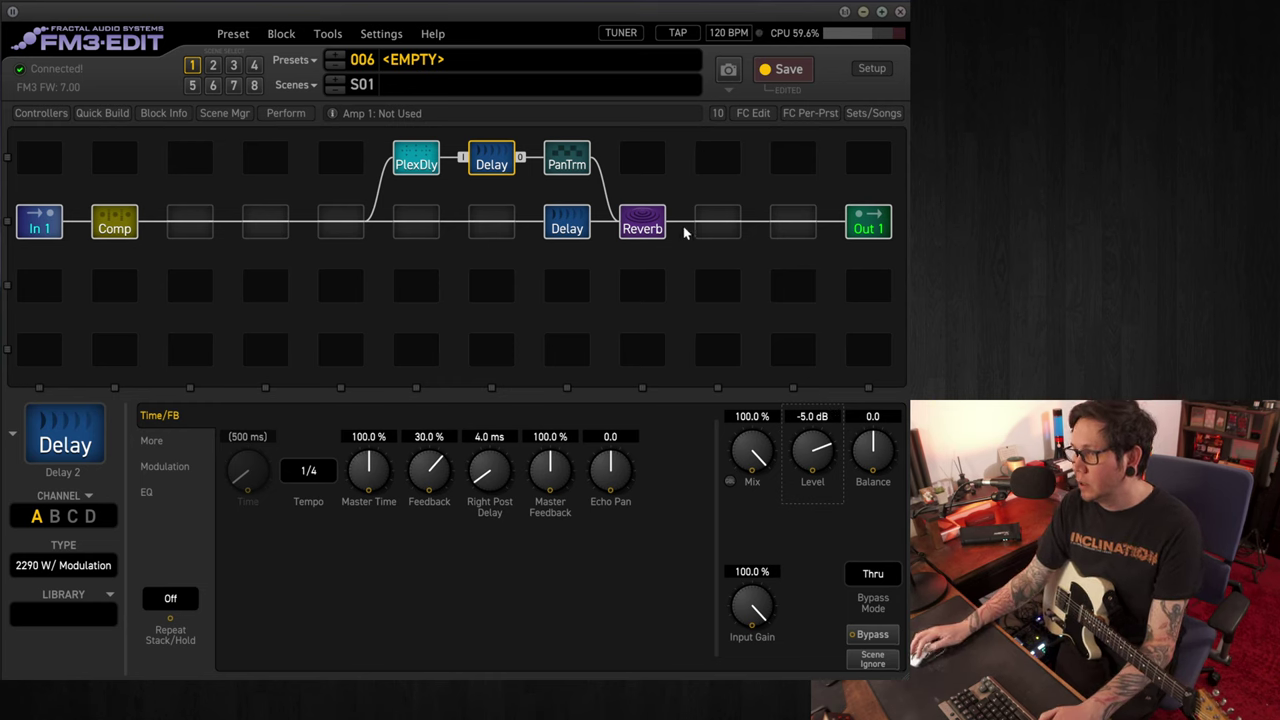
# - Insert a Filter 1 block in the empty slot between Reverb and Out 1
pyautogui.click(783, 230)
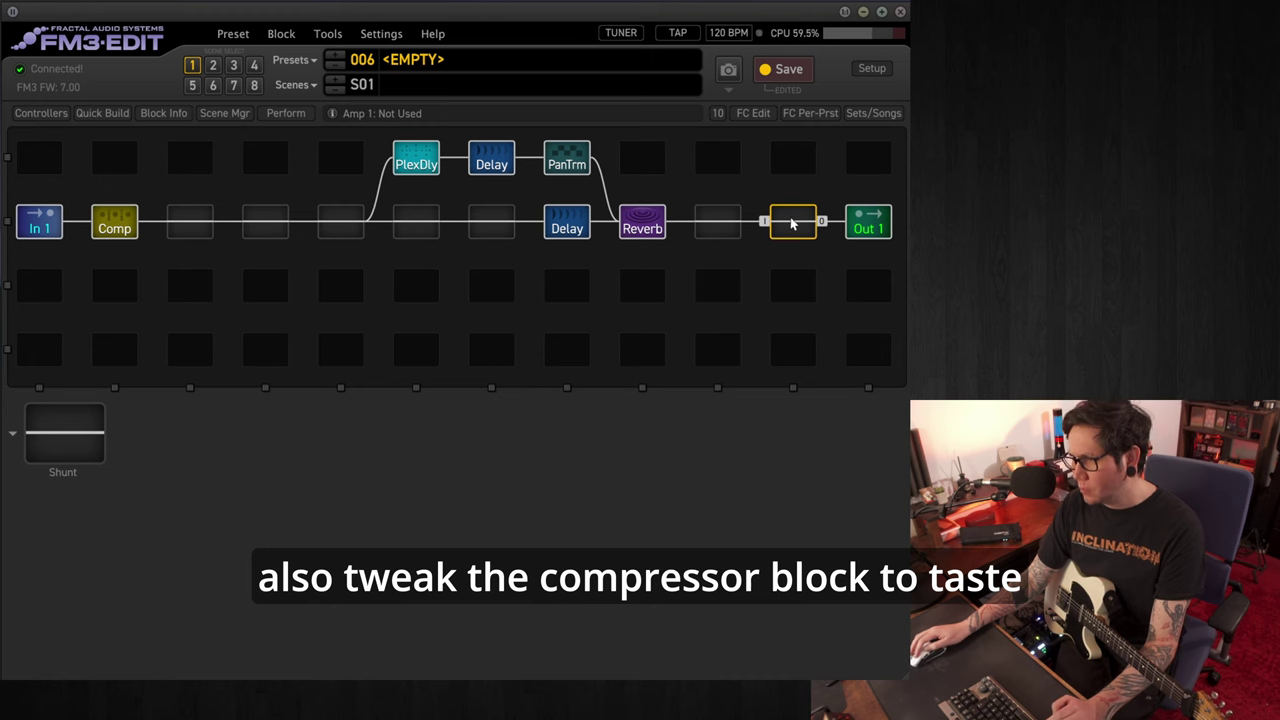
pyautogui.rightClick(647, 212)
pyautogui.moveTo(725, 431)
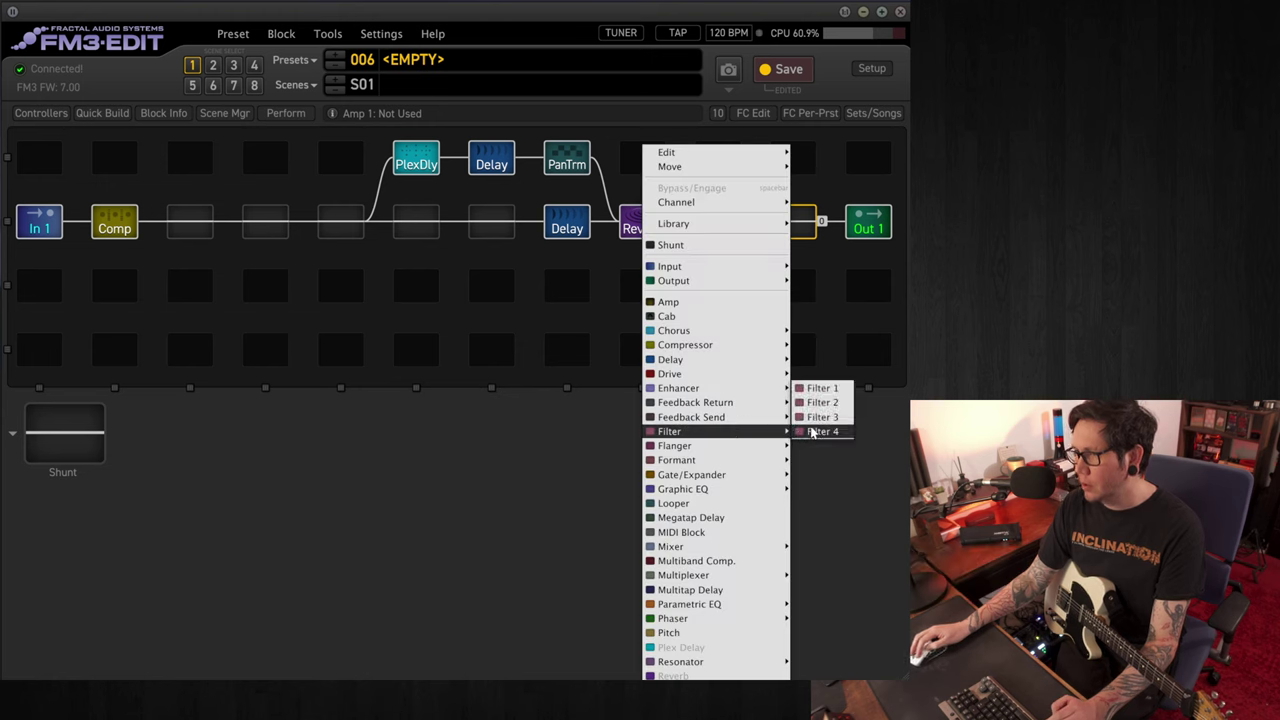
pyautogui.click(812, 390)
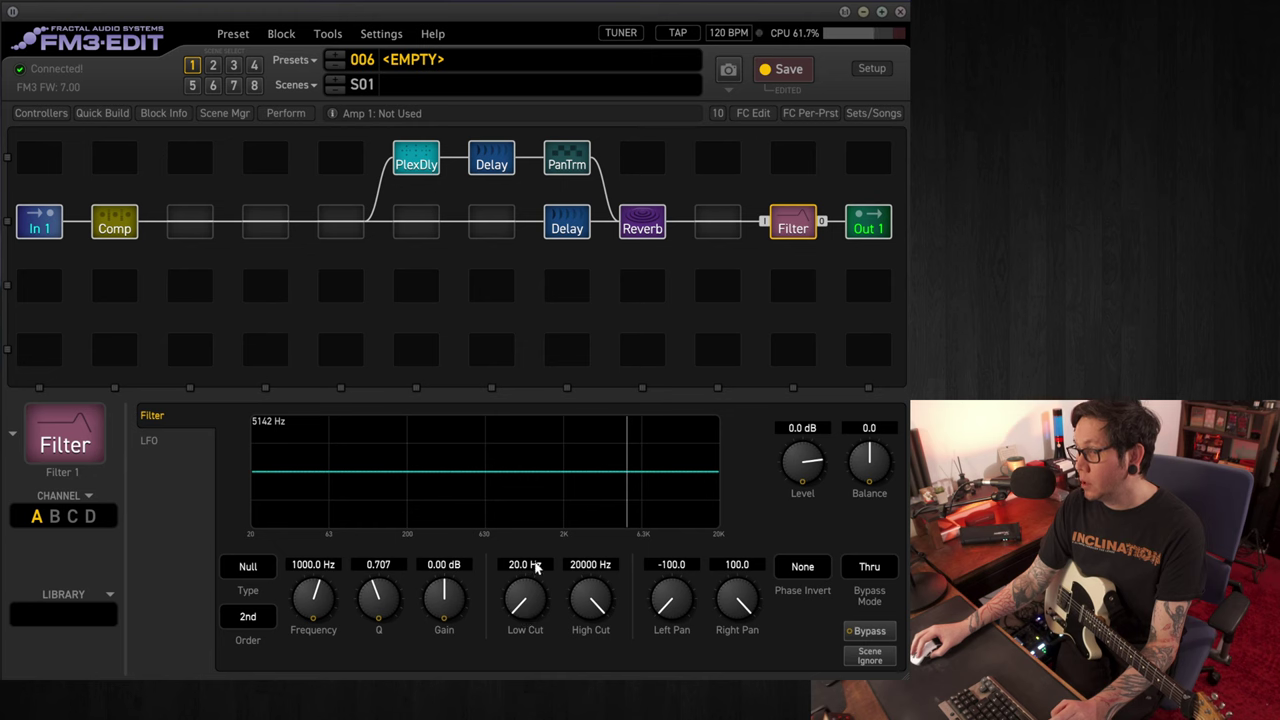
# - Set the filter's low cut to 80 Hz and high cut to 10000 Hz
pyautogui.doubleClick(528, 564)
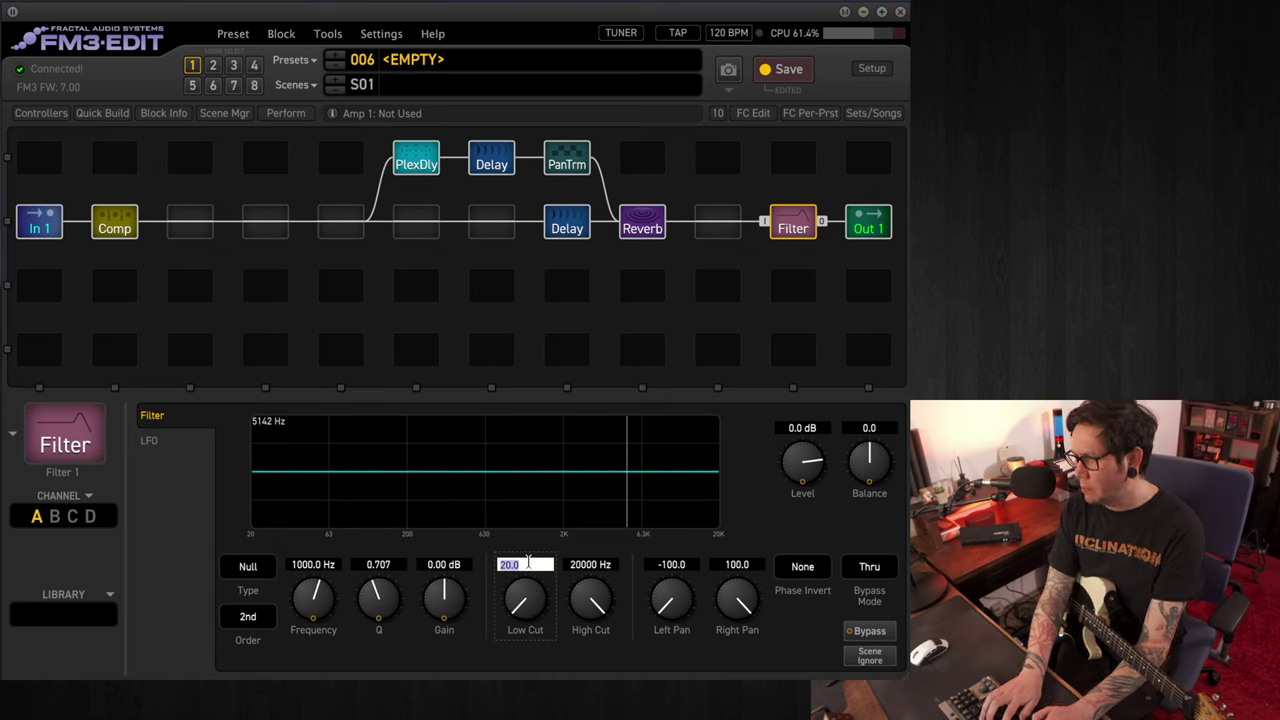
pyautogui.write('80')
pyautogui.press('Return')
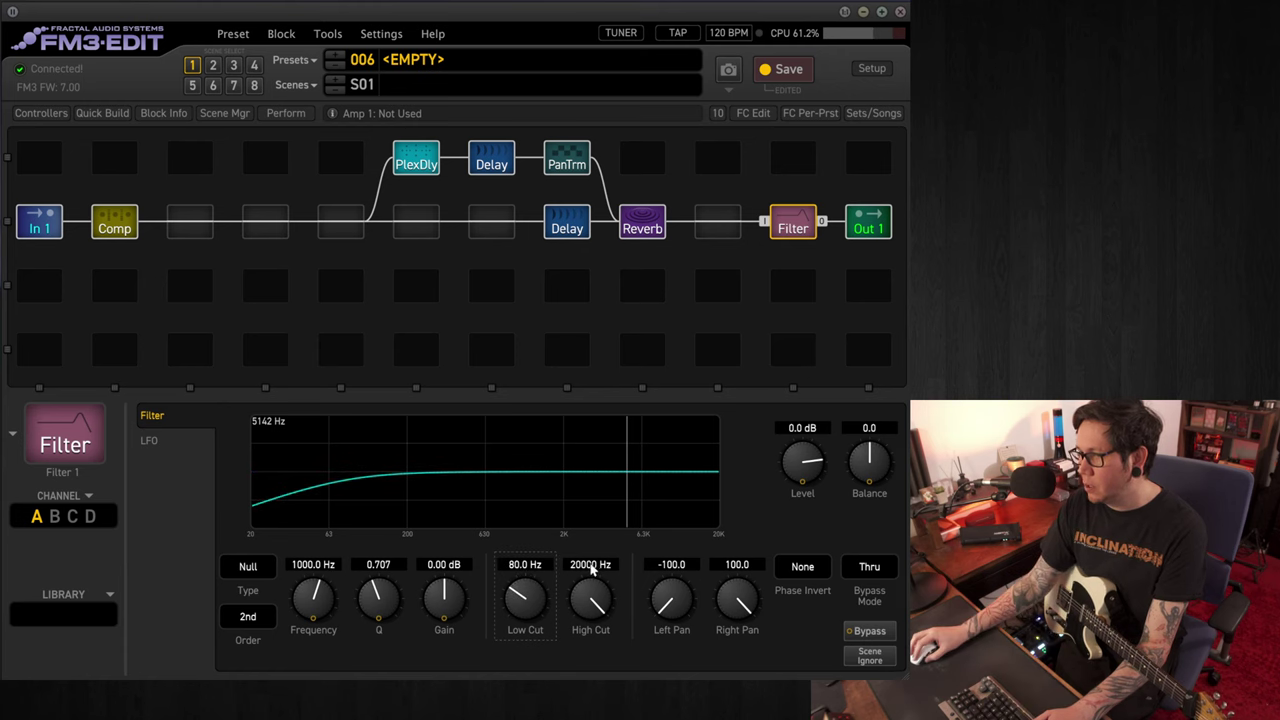
pyautogui.doubleClick(591, 565)
pyautogui.write('10000')
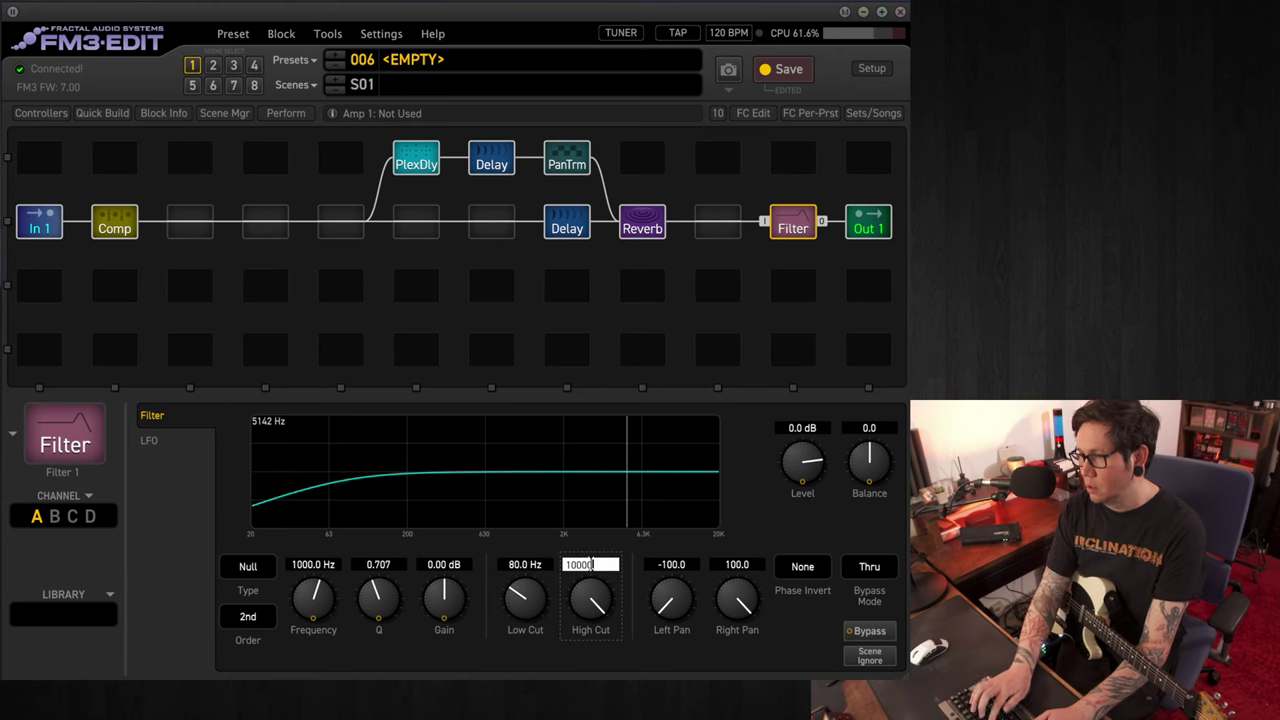
pyautogui.press('Return')
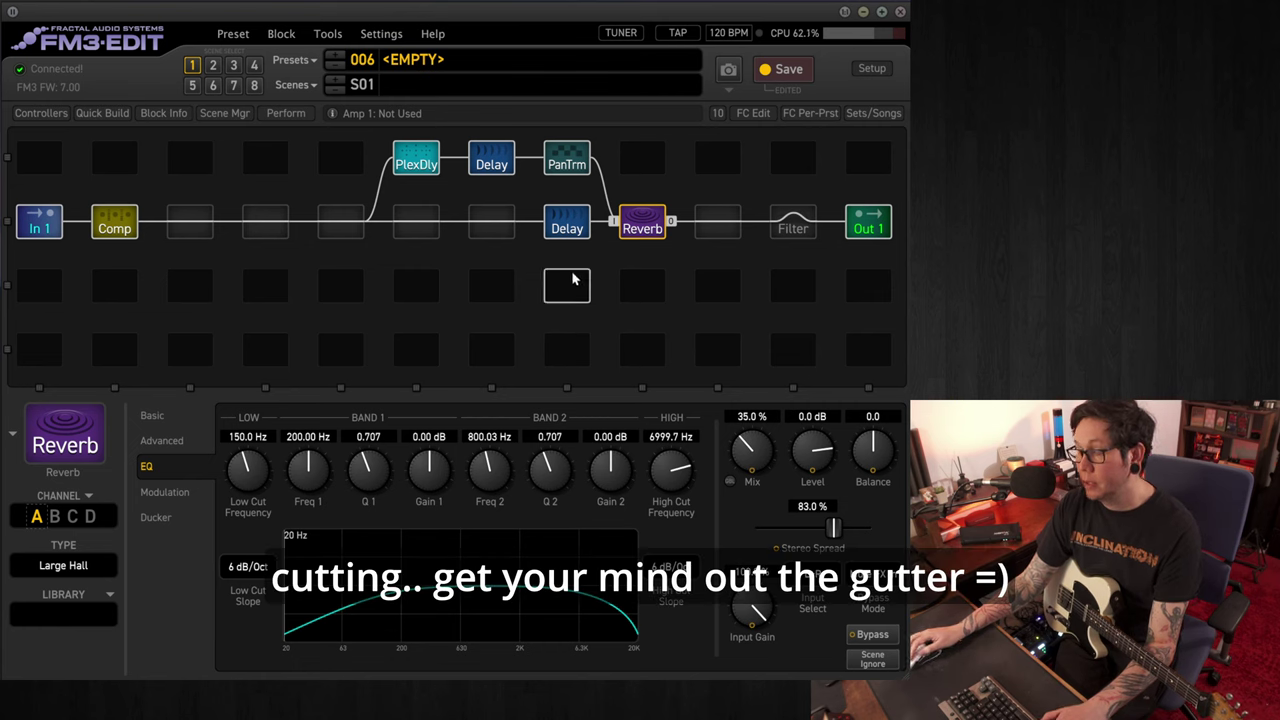
# - Set the first delay block's low cut frequency to 150 Hz on its EQ page
pyautogui.click(567, 224)
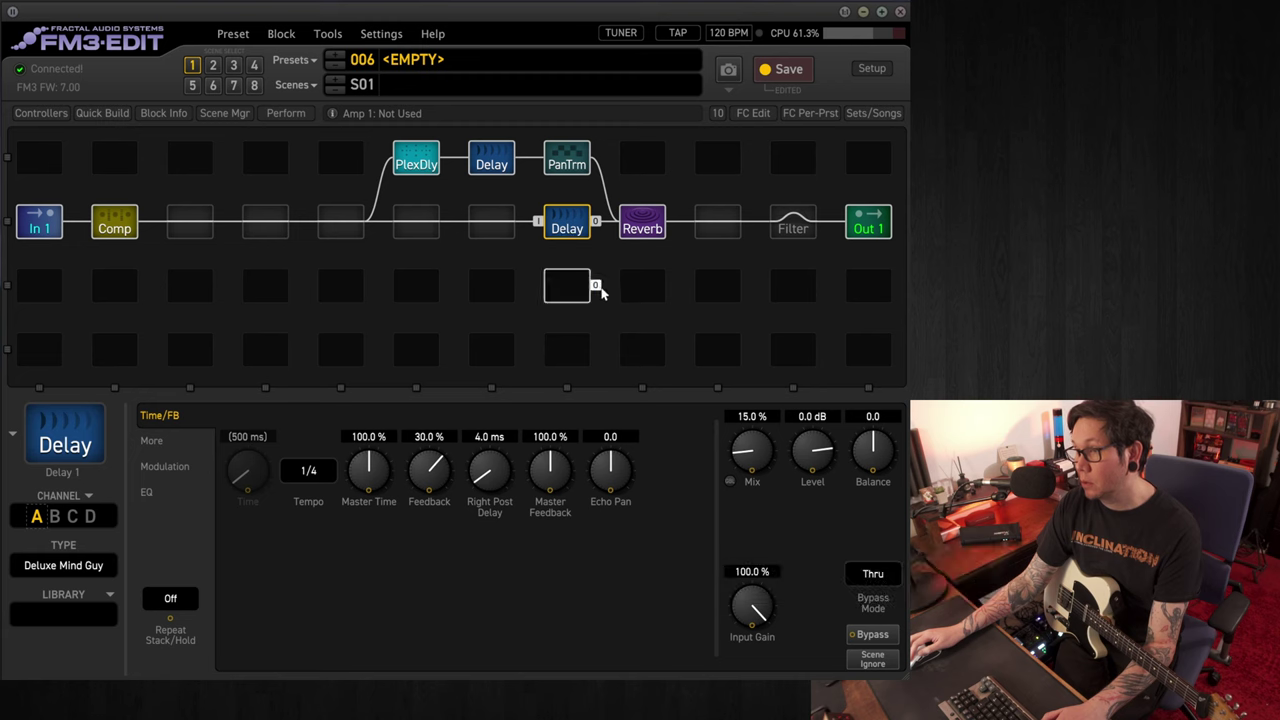
pyautogui.click(178, 497)
pyautogui.click(251, 438)
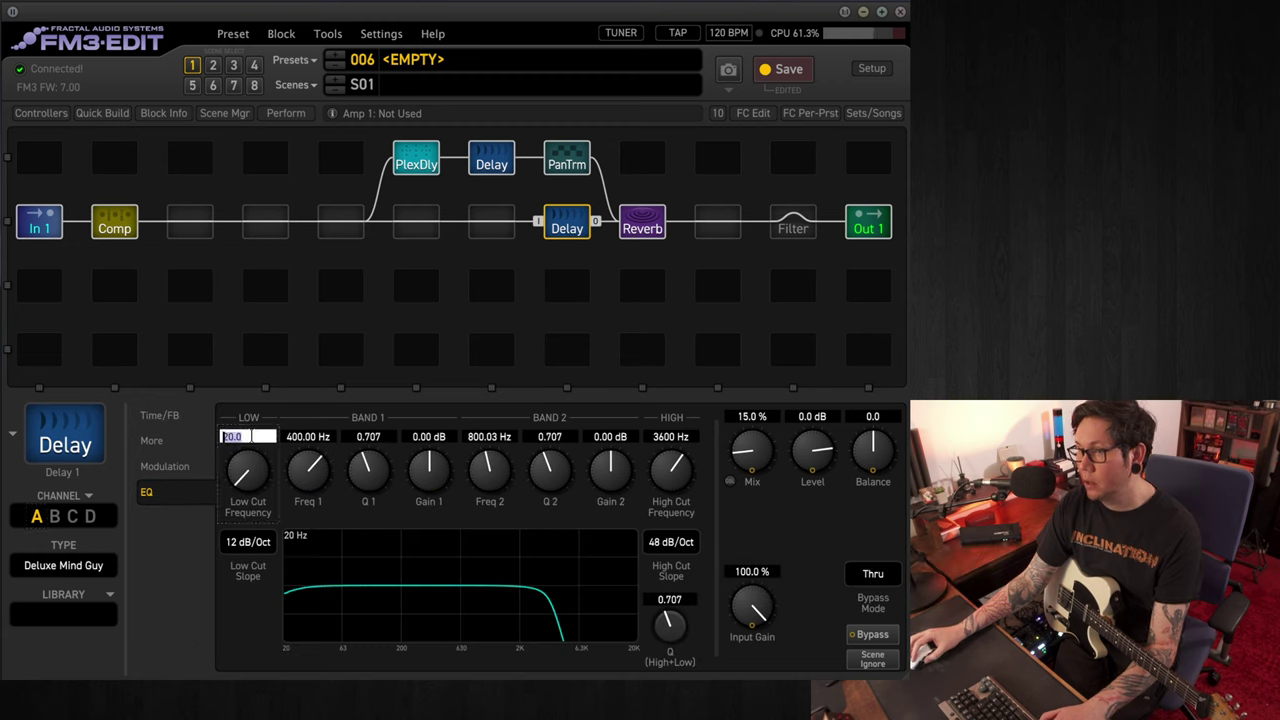
pyautogui.write('150')
pyautogui.press('Return')
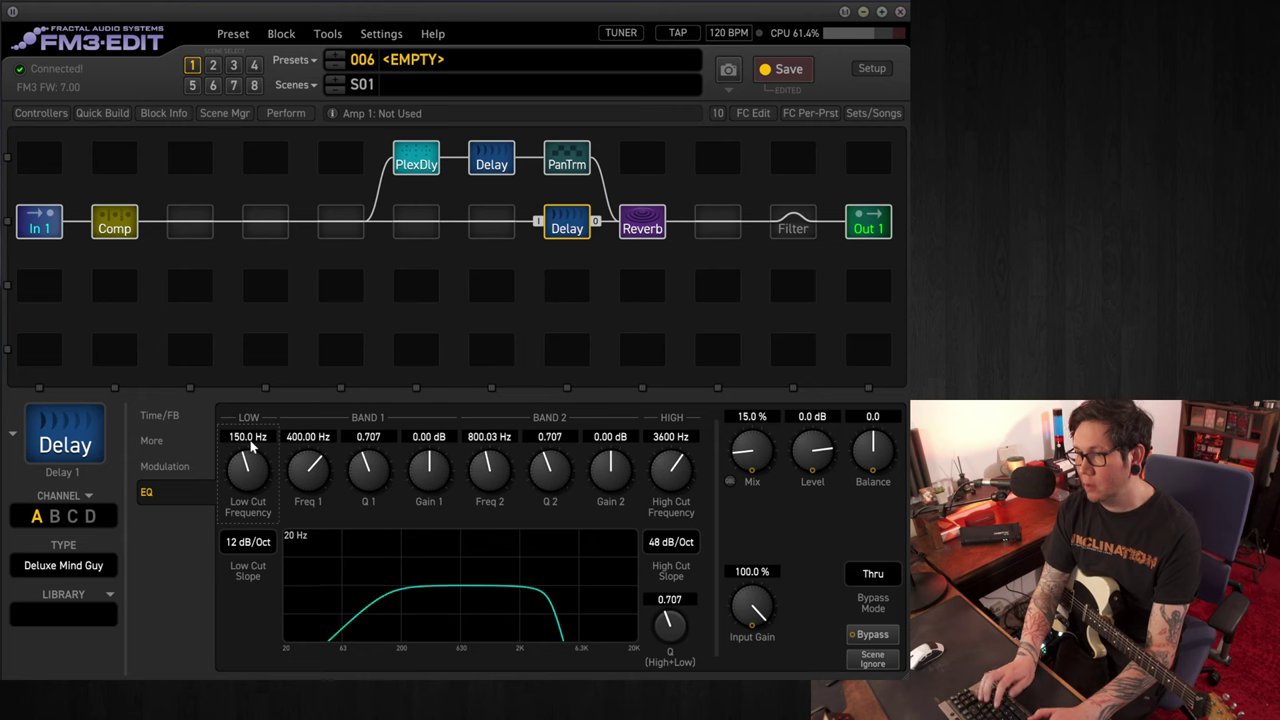
# - Set the 2290 delay's low cut frequency to 150 Hz as well
pyautogui.click(493, 166)
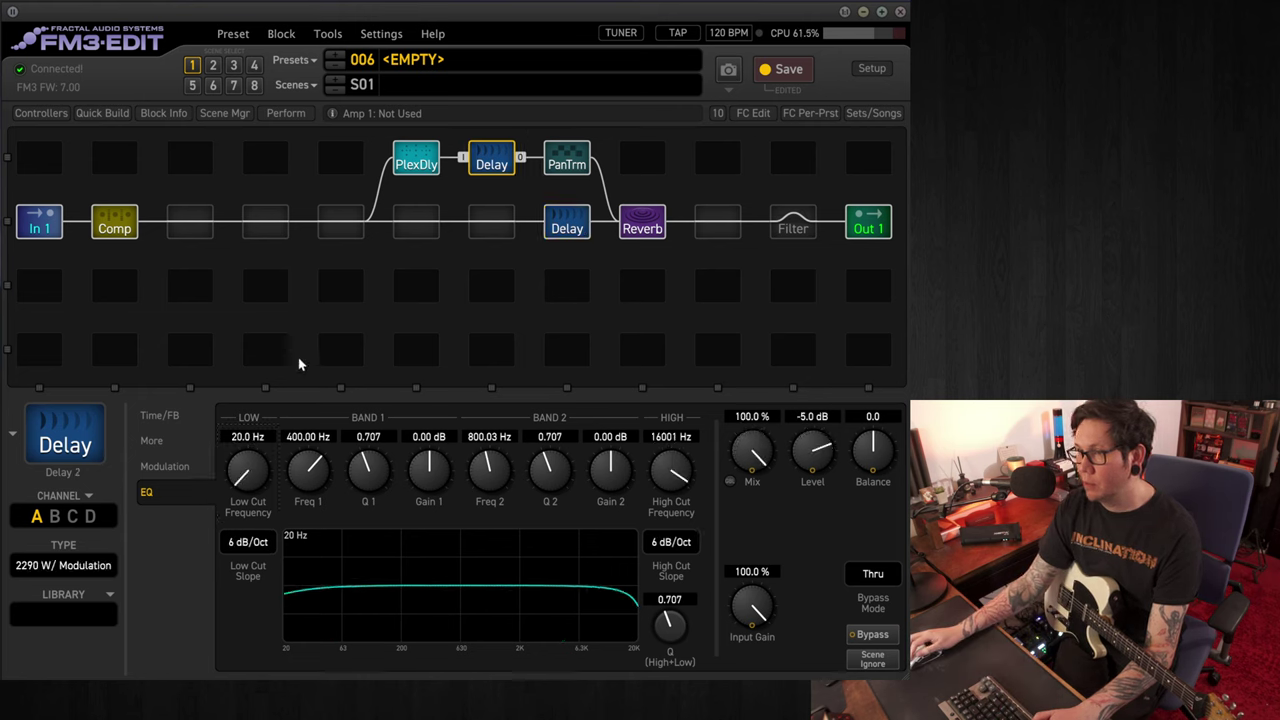
pyautogui.click(253, 440)
pyautogui.write('150')
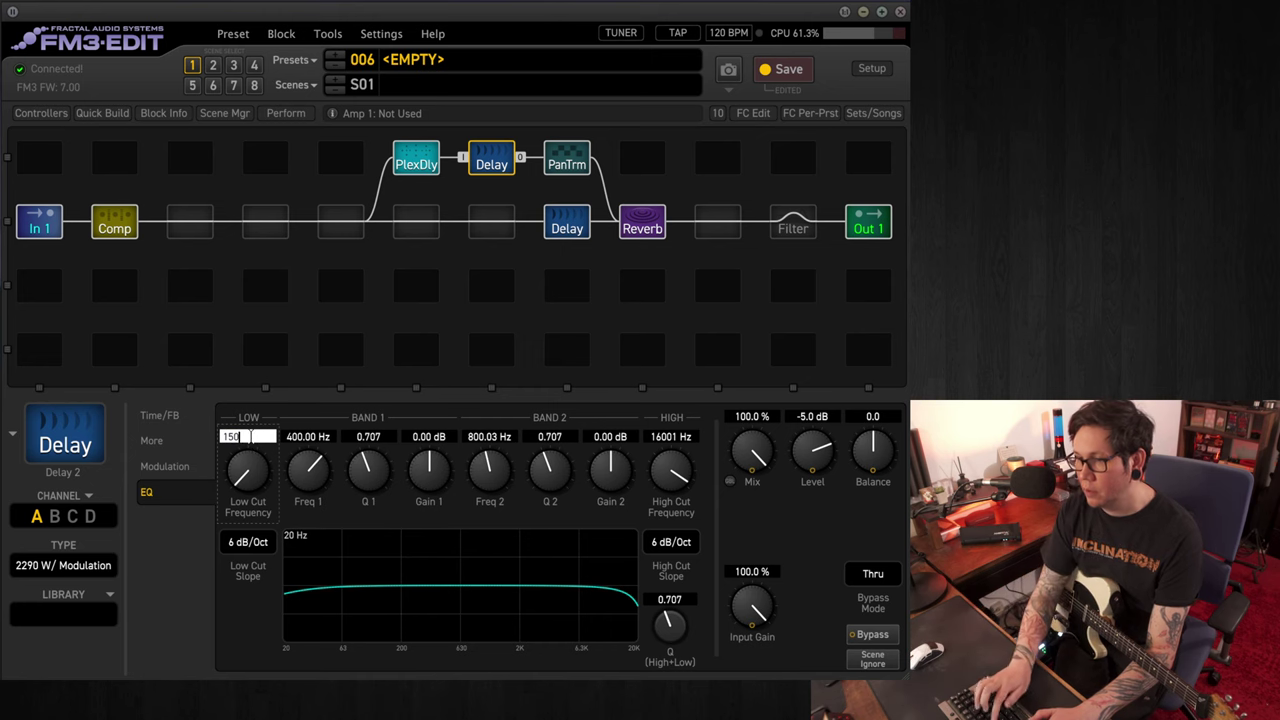
pyautogui.press('Return')
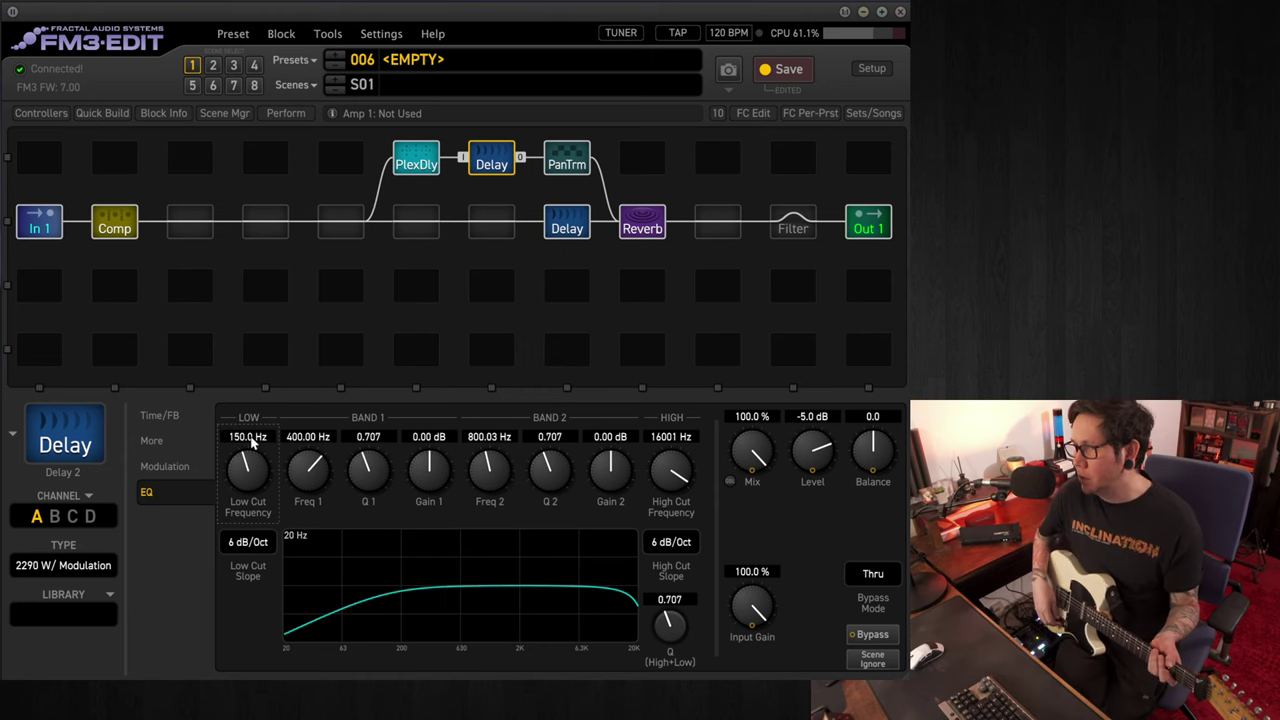